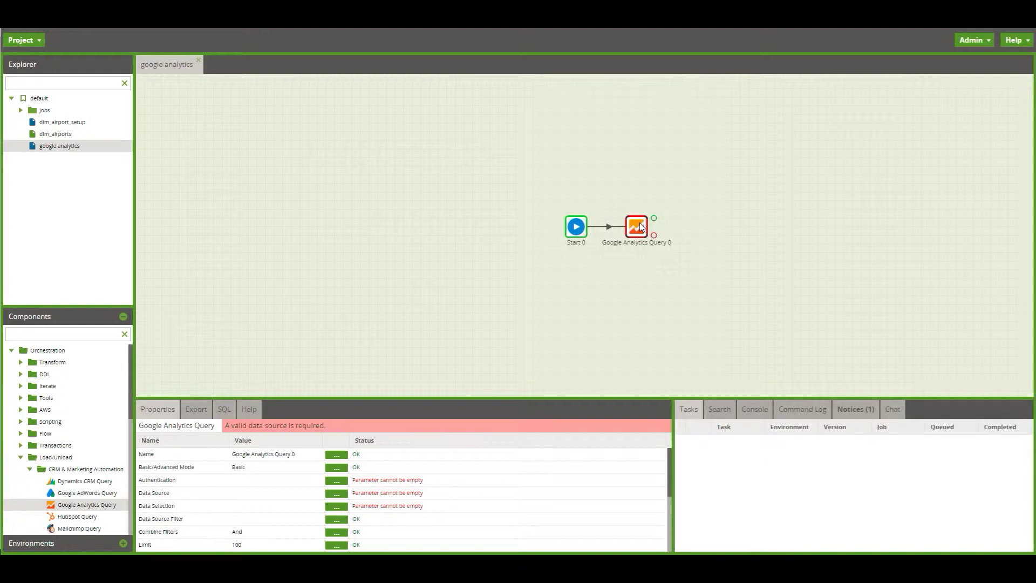
{"action": "left_click", "coordinate": [17, 41]}
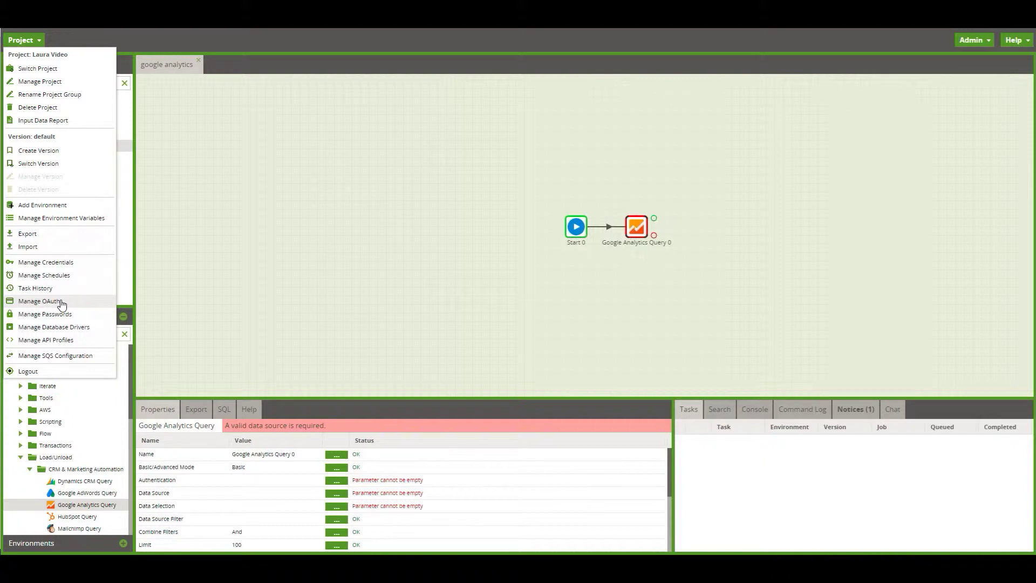
{"action": "left_click", "coordinate": [647, 230]}
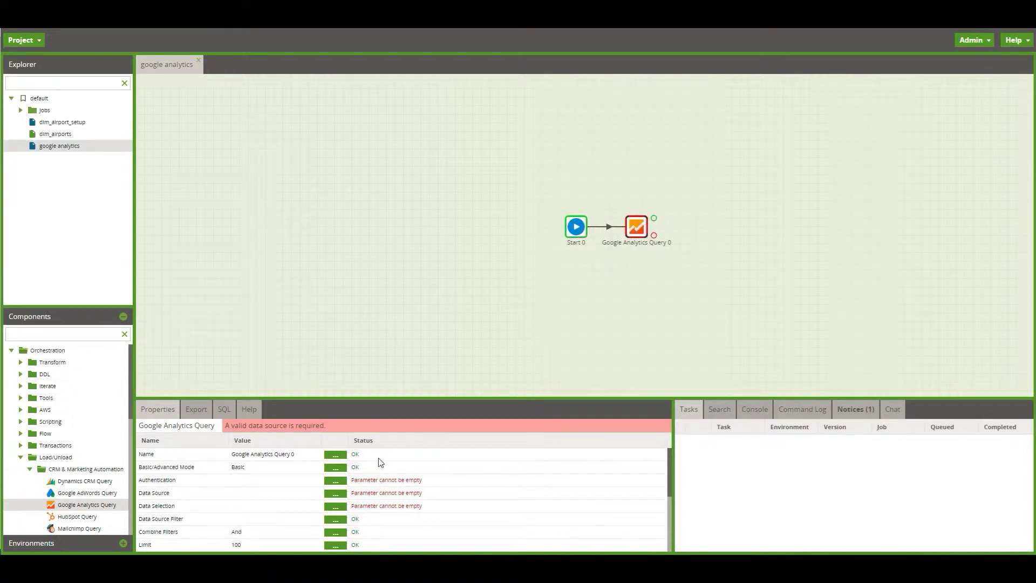
- Set the Google Analytics Query component's Authentication to the saved OAuth entry
{"action": "left_click", "coordinate": [335, 486]}
{"action": "left_click", "coordinate": [503, 285]}
{"action": "left_click", "coordinate": [495, 303]}
{"action": "left_click", "coordinate": [494, 324]}
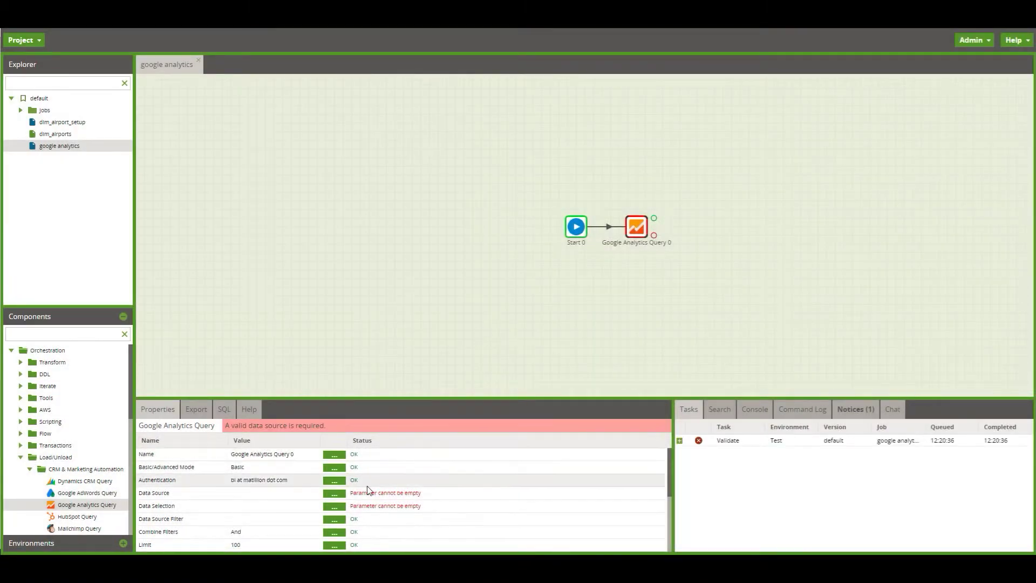
- Set the Google Analytics Query component's Data Source to Traffic
{"action": "left_click", "coordinate": [335, 499]}
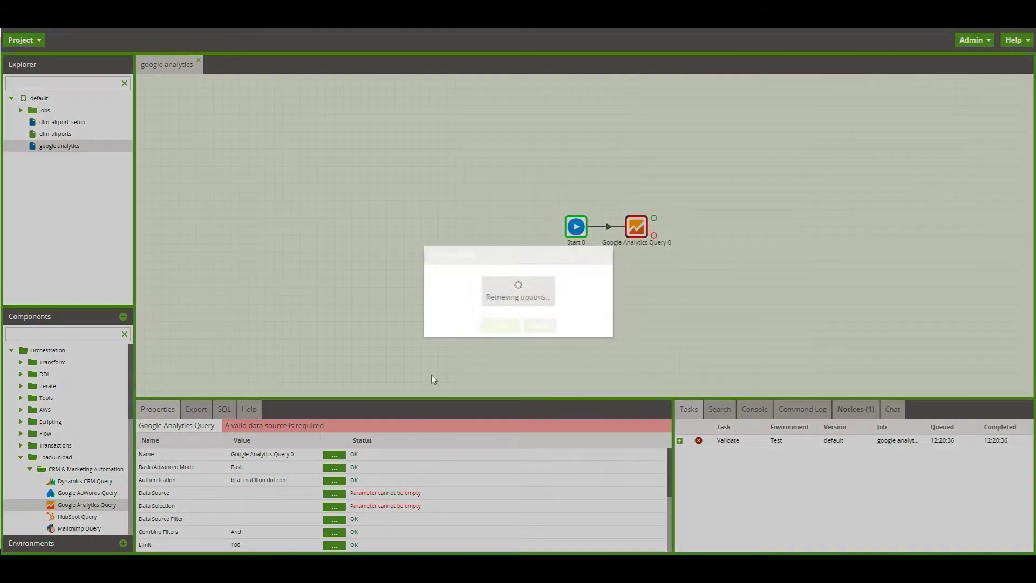
{"action": "left_click", "coordinate": [470, 289]}
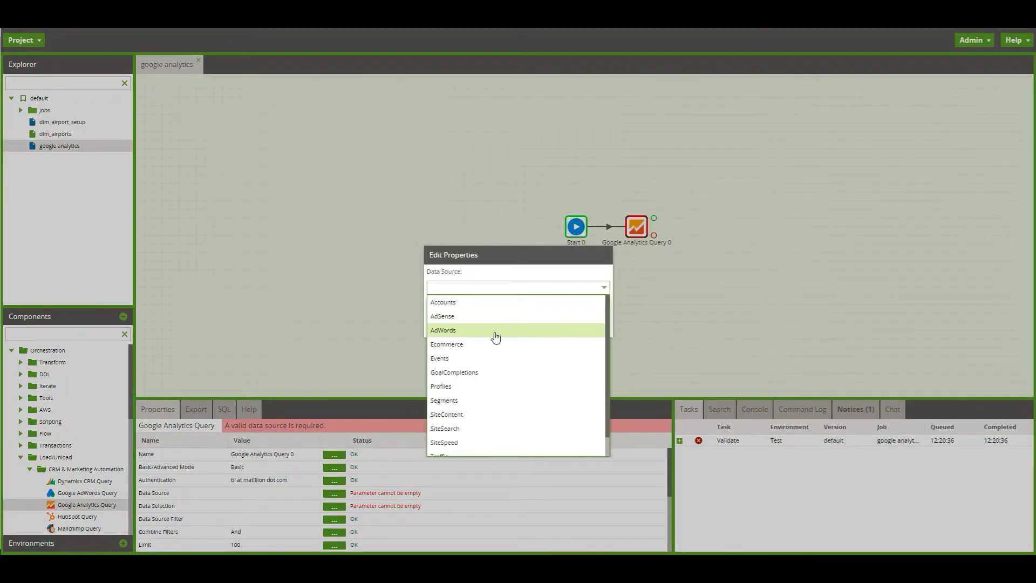
{"action": "scroll", "coordinate": [493, 339], "scroll_direction": "down", "scroll_amount": 1}
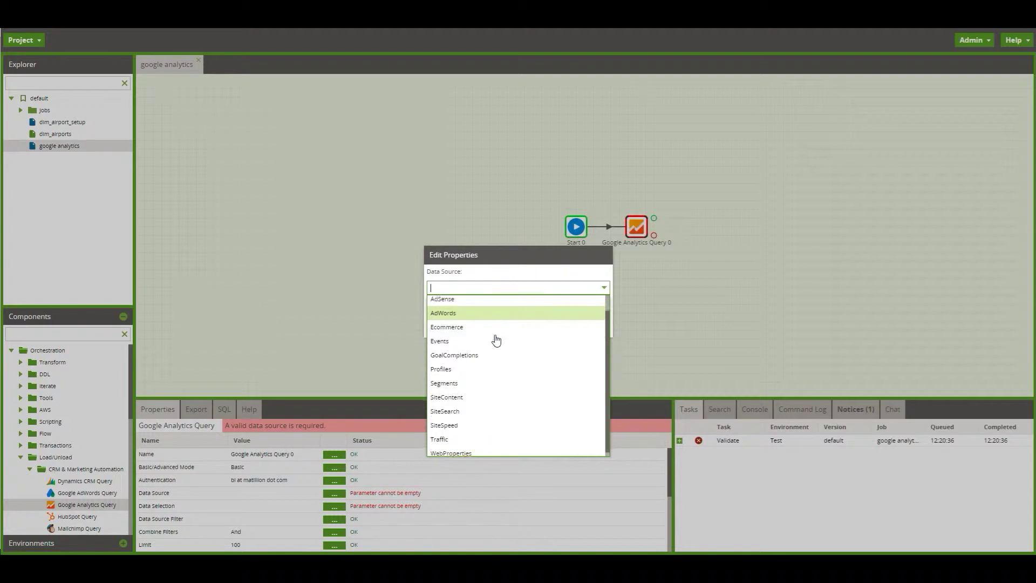
{"action": "left_click", "coordinate": [476, 435]}
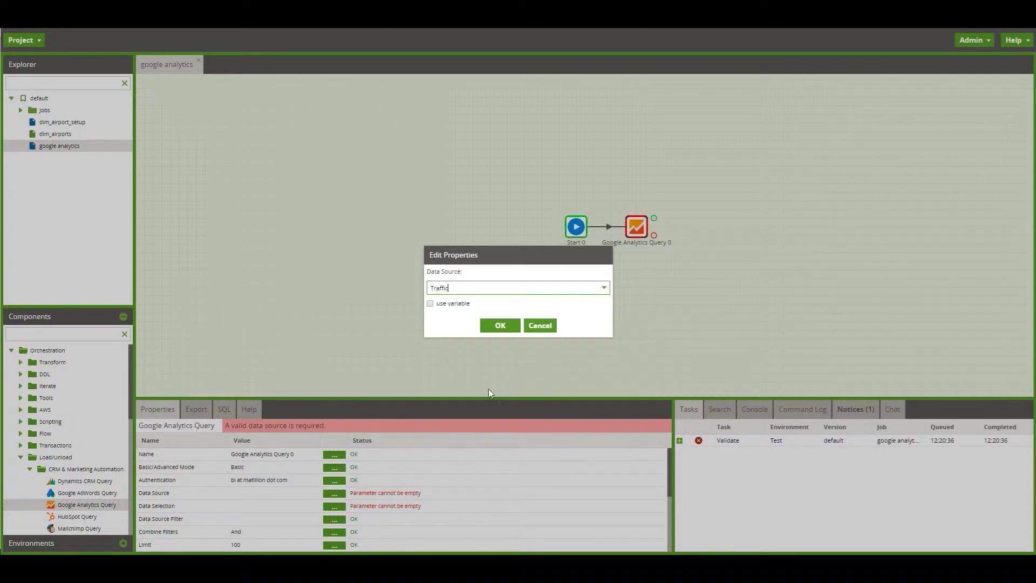
{"action": "left_click", "coordinate": [499, 326]}
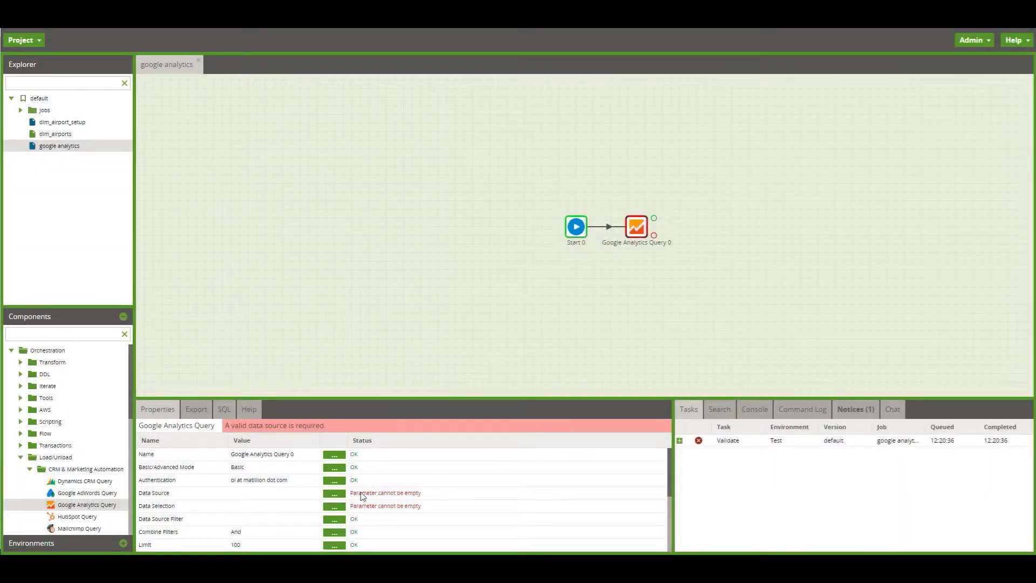
- Add the Date, Country, City and Browser columns to the query's Data Selection
{"action": "left_click", "coordinate": [334, 507]}
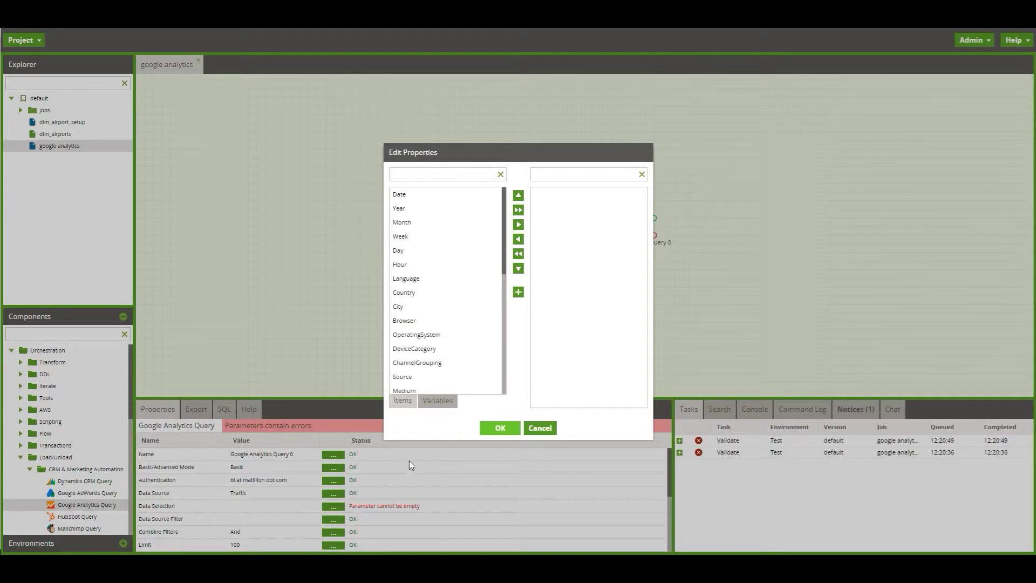
{"action": "left_click", "coordinate": [428, 195]}
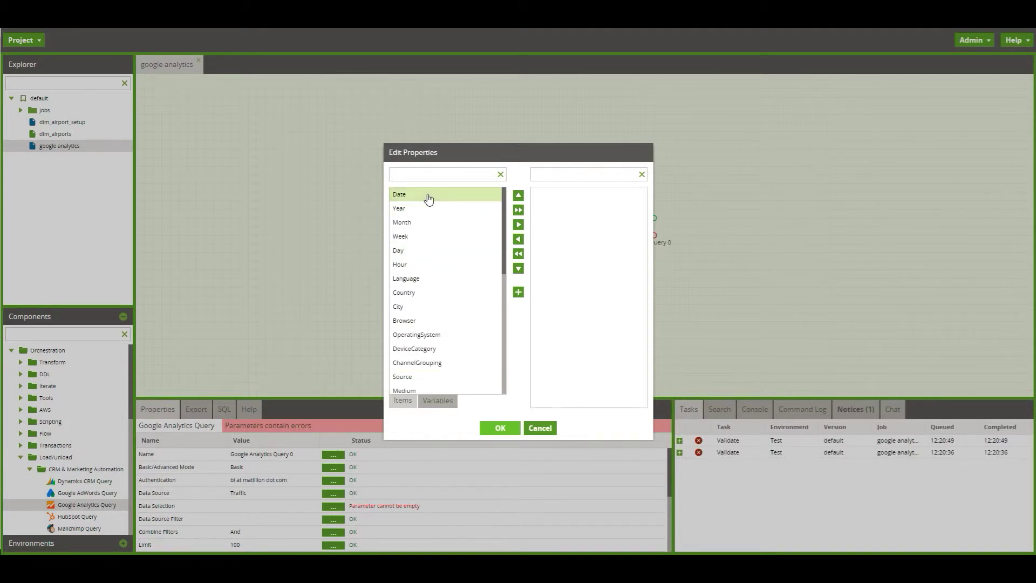
{"action": "left_click", "coordinate": [517, 225]}
{"action": "left_click", "coordinate": [425, 286]}
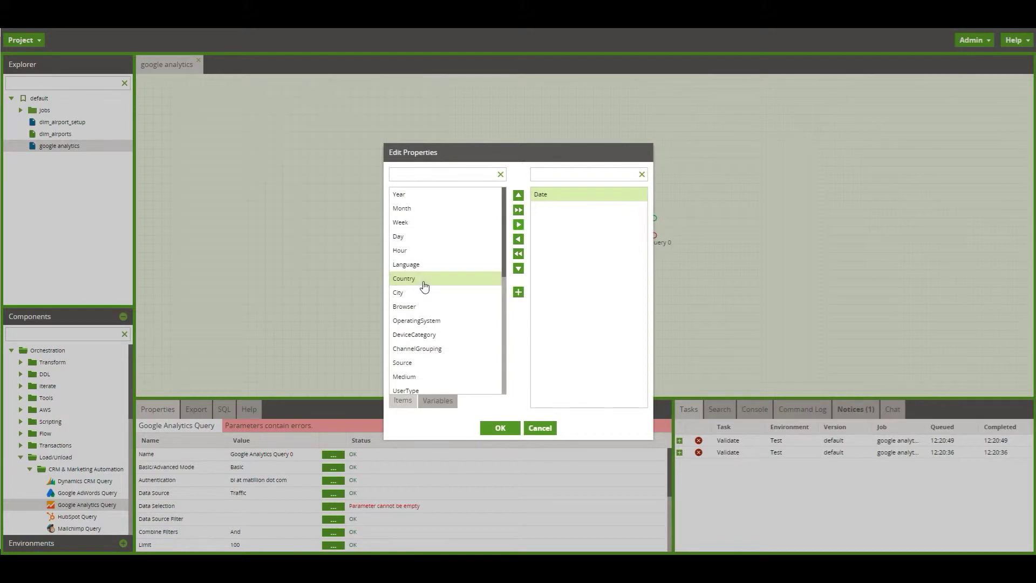
{"action": "left_click", "coordinate": [423, 306], "text": "shift"}
{"action": "left_click", "coordinate": [517, 226]}
- Add the Users and NewUsers columns to the Data Selection and apply it
{"action": "scroll", "coordinate": [448, 317], "scroll_direction": "down", "scroll_amount": 4}
{"action": "left_click", "coordinate": [445, 317]}
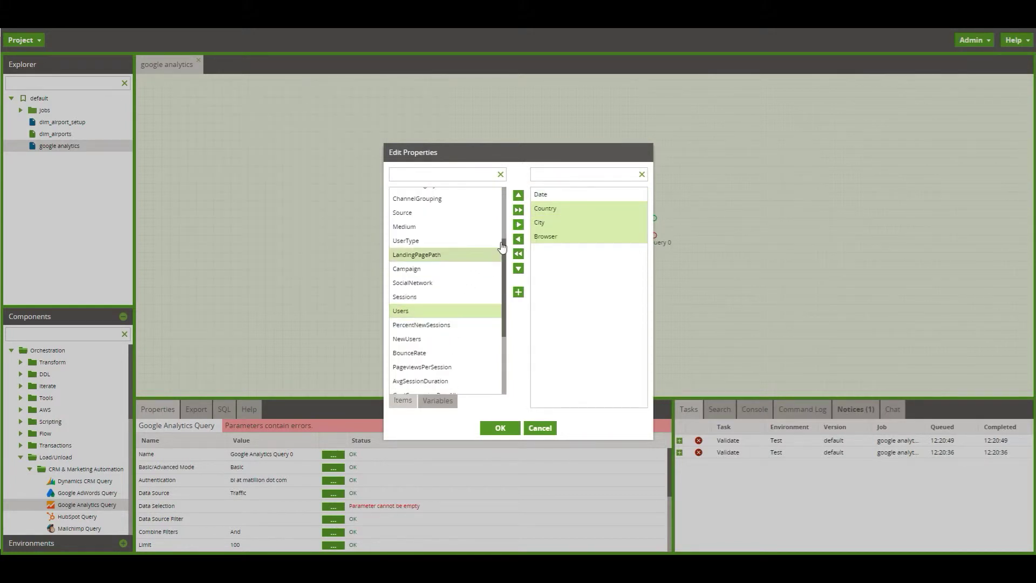
{"action": "left_click", "coordinate": [518, 224]}
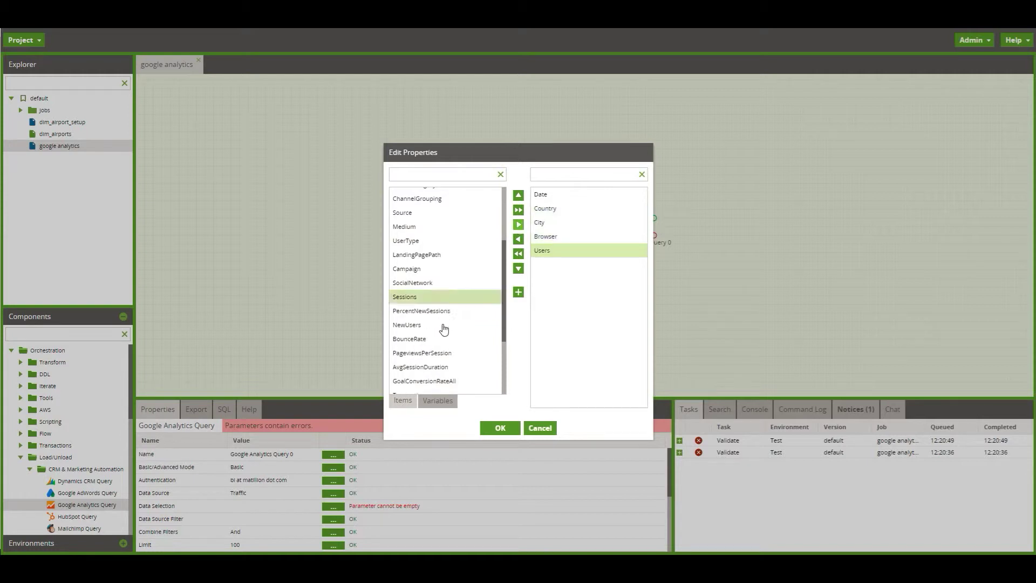
{"action": "left_click", "coordinate": [518, 225]}
{"action": "left_click", "coordinate": [469, 258]}
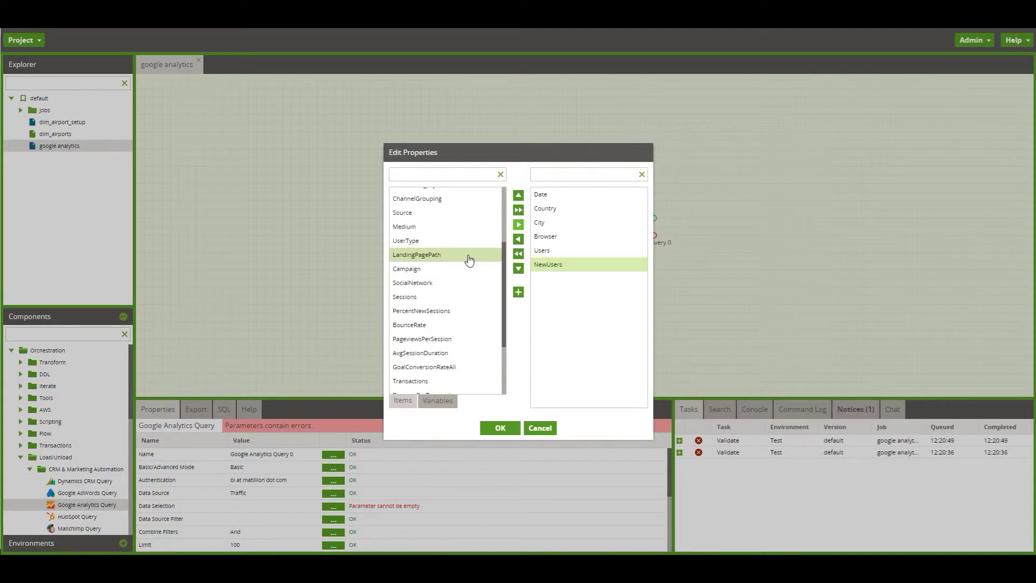
{"action": "left_click", "coordinate": [500, 429]}
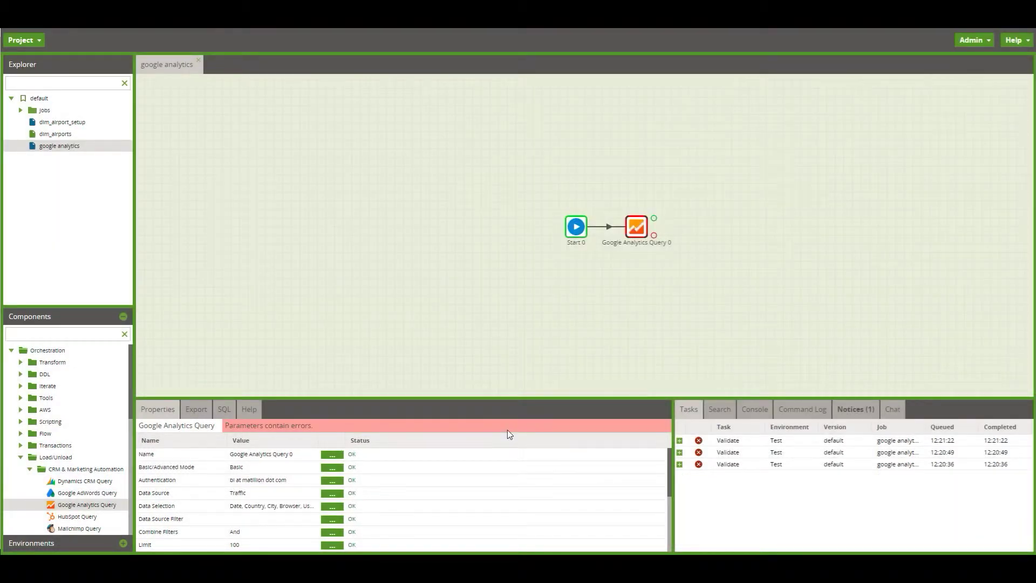
- Add a Data Source Filter row with StartDate Is Equal to 2016-01-014
{"action": "left_click", "coordinate": [331, 520]}
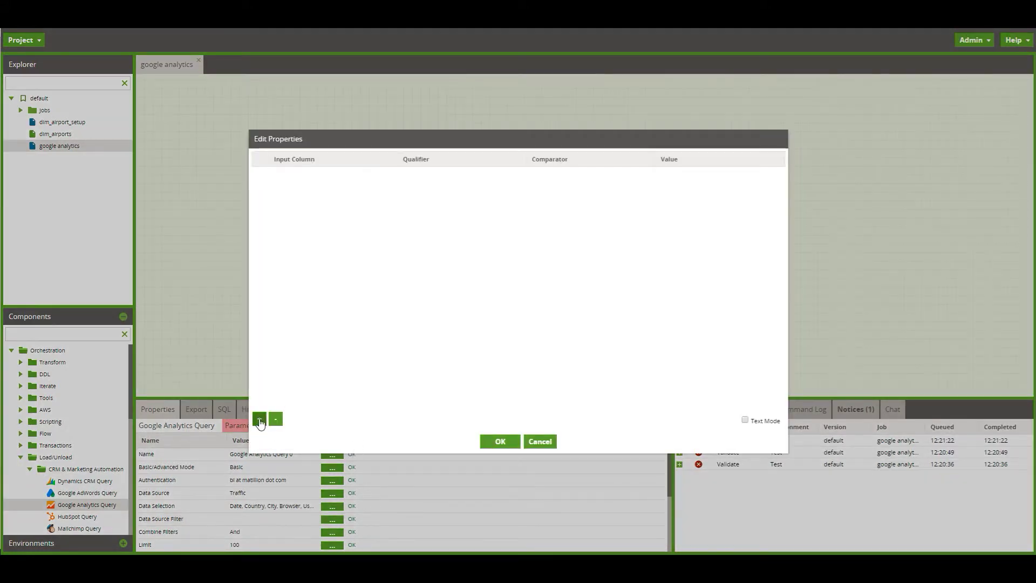
{"action": "left_click", "coordinate": [260, 419]}
{"action": "left_click", "coordinate": [299, 174]}
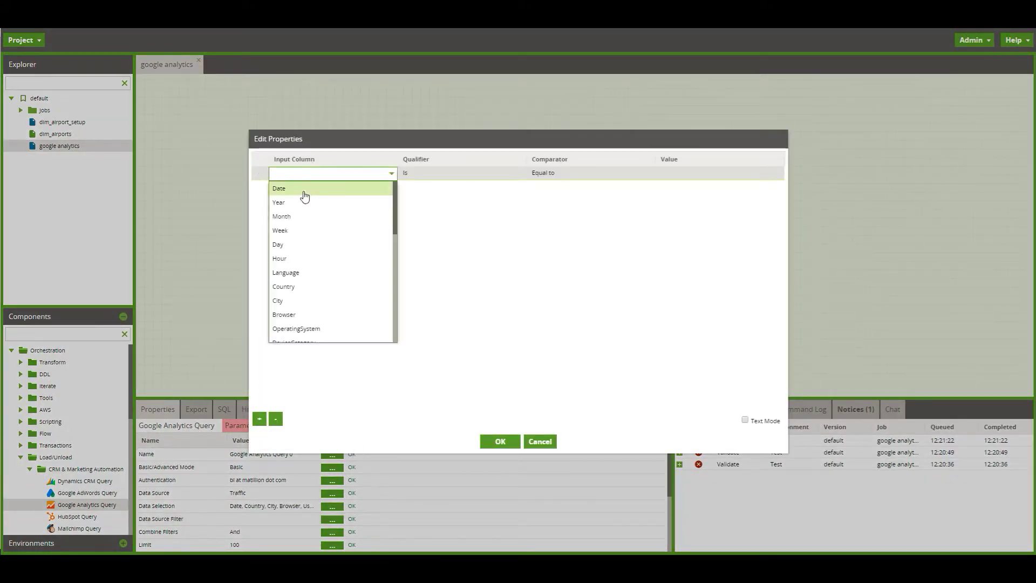
{"action": "scroll", "coordinate": [311, 294], "scroll_direction": "down", "scroll_amount": 10}
{"action": "left_click", "coordinate": [311, 294]}
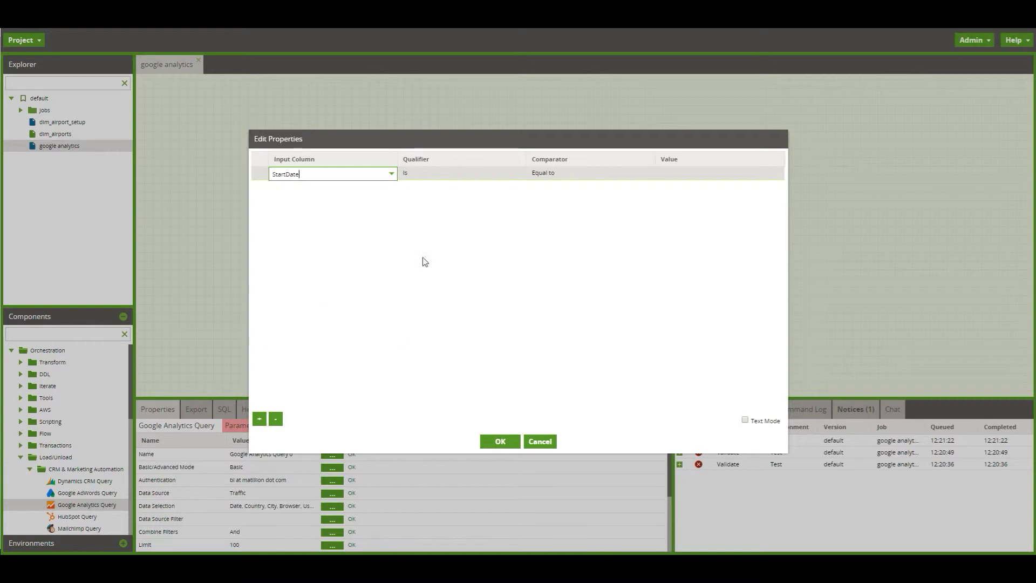
{"action": "left_click", "coordinate": [745, 175]}
{"action": "type", "text": "20"}
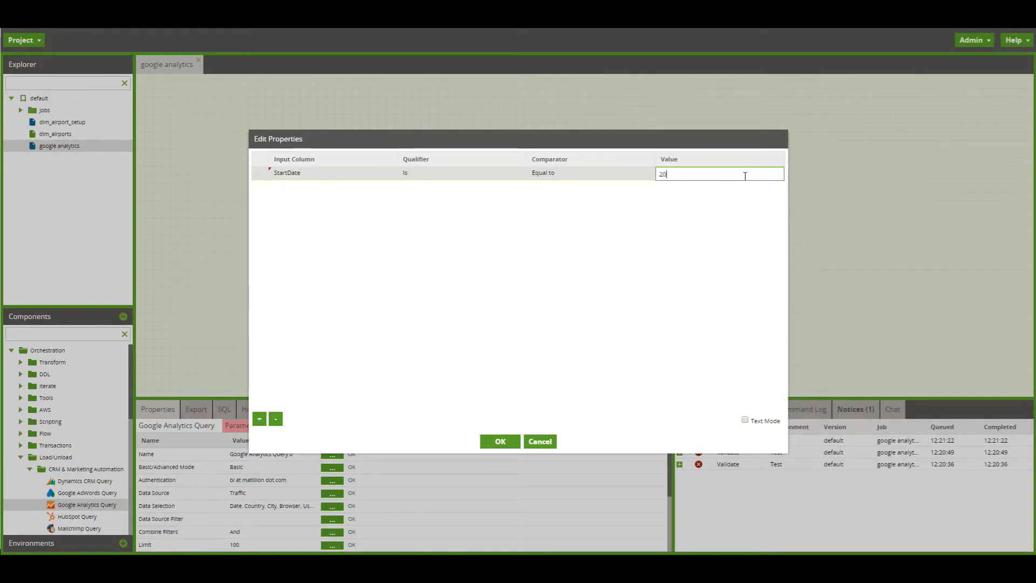
{"action": "type", "text": "16-01-014"}
- Add a second filter row with EndDate Is Equal to 2016-12-31 and apply the Data Source Filter
{"action": "left_click", "coordinate": [259, 419]}
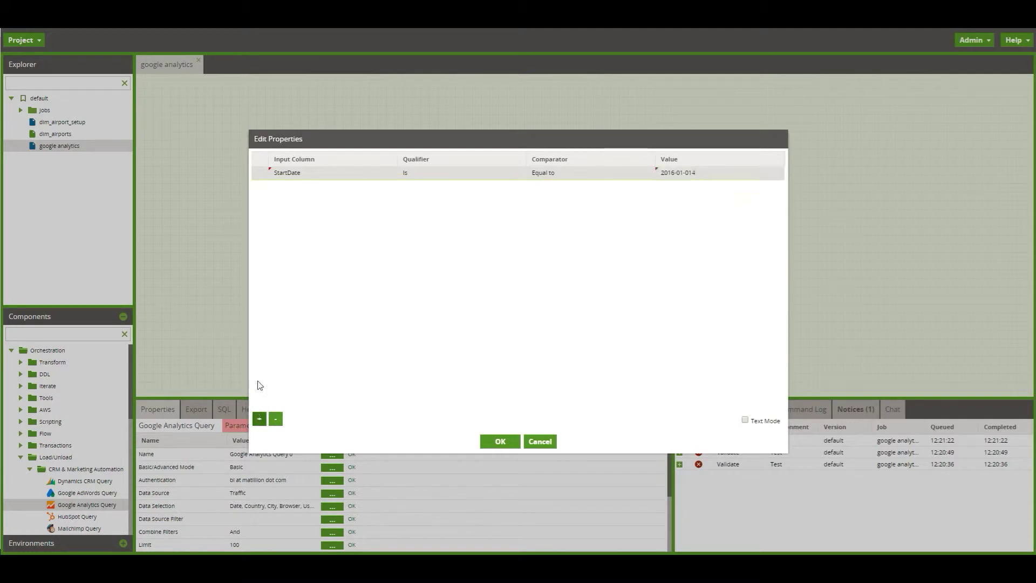
{"action": "left_click", "coordinate": [312, 186]}
{"action": "left_click", "coordinate": [391, 187]}
{"action": "scroll", "coordinate": [315, 307], "scroll_direction": "down", "scroll_amount": 1}
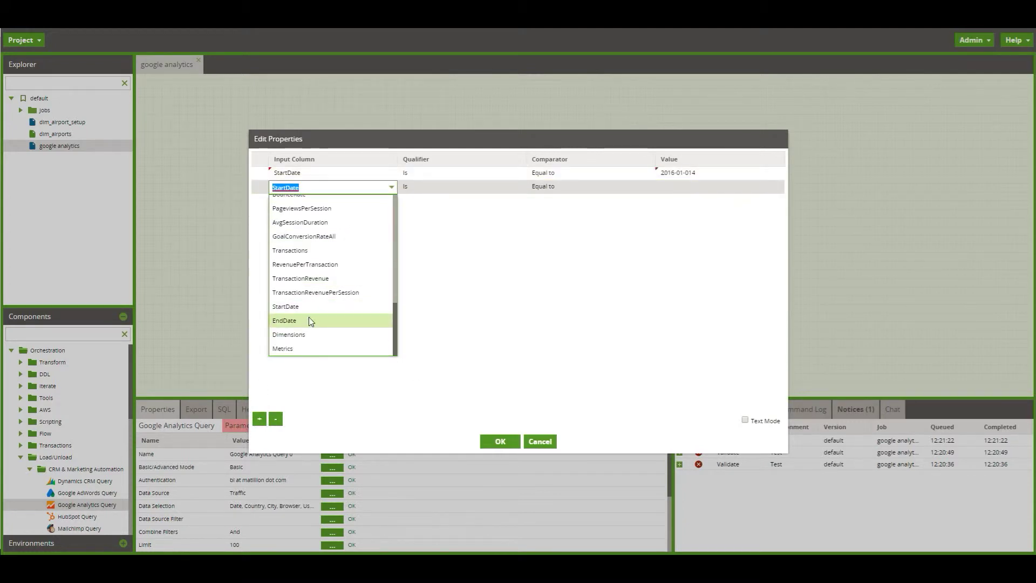
{"action": "left_click", "coordinate": [342, 319]}
{"action": "left_click", "coordinate": [682, 188]}
{"action": "type", "text": "20"}
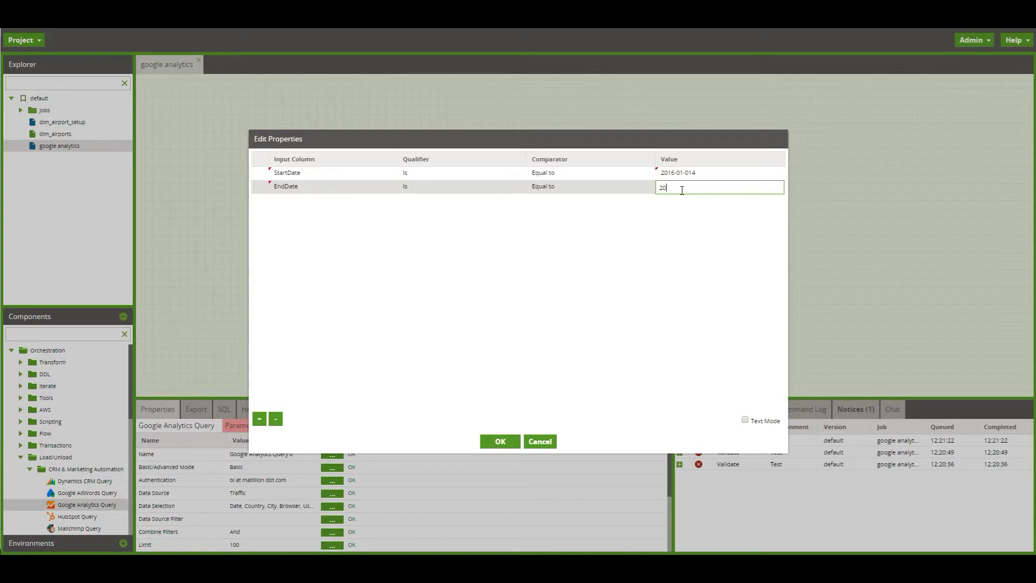
{"action": "type", "text": "16-12-31"}
{"action": "left_click", "coordinate": [507, 443]}
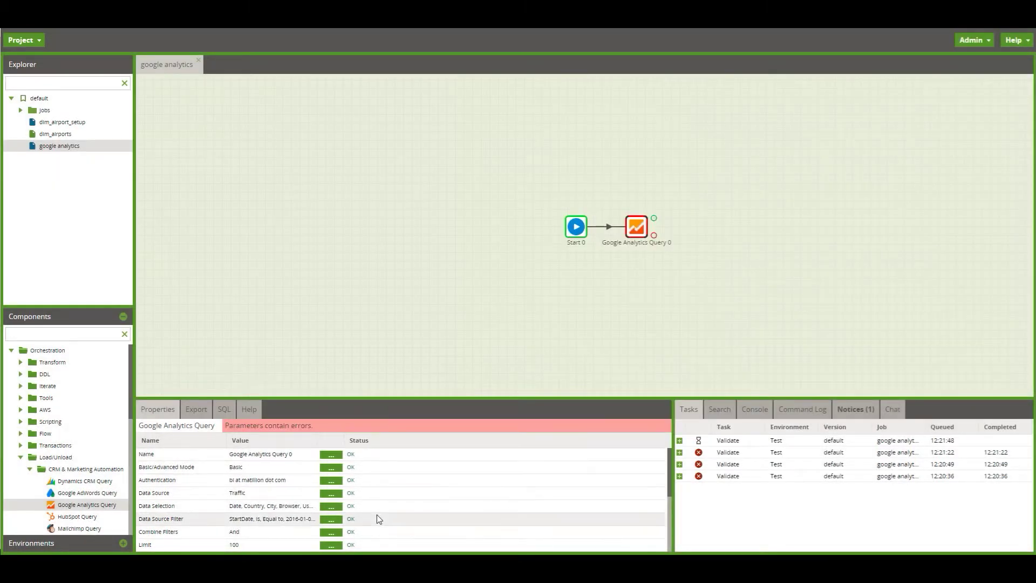
- Set the query's row Limit to 100000
{"action": "scroll", "coordinate": [377, 514], "scroll_direction": "down", "scroll_amount": 2}
{"action": "left_click", "coordinate": [339, 491]}
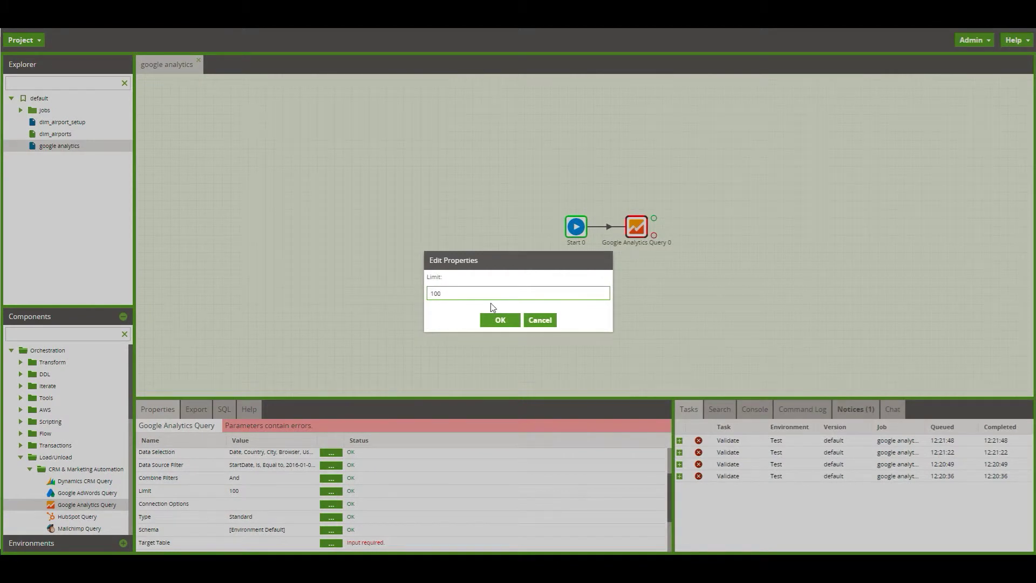
{"action": "type", "text": "000"}
{"action": "left_click", "coordinate": [501, 321]}
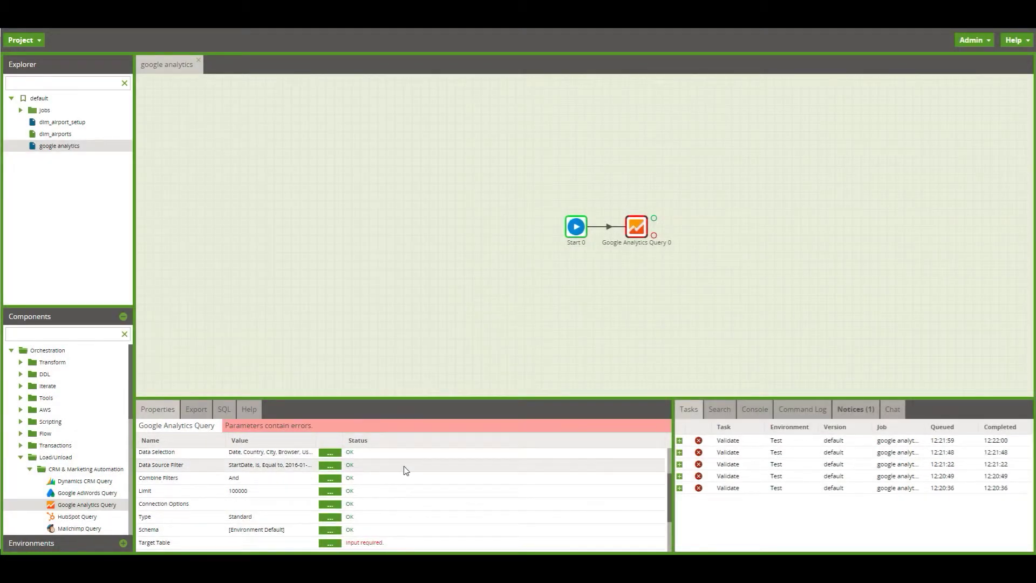
- Add a Profile parameter to the Connection Options and enter the Google Analytics profile ID as its value
{"action": "left_click", "coordinate": [330, 504]}
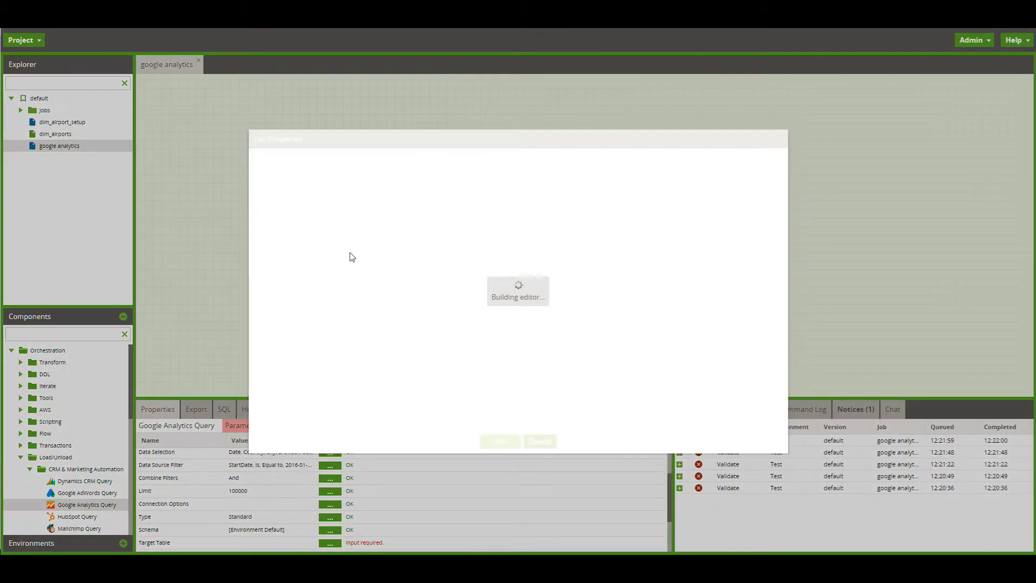
{"action": "left_click", "coordinate": [259, 418]}
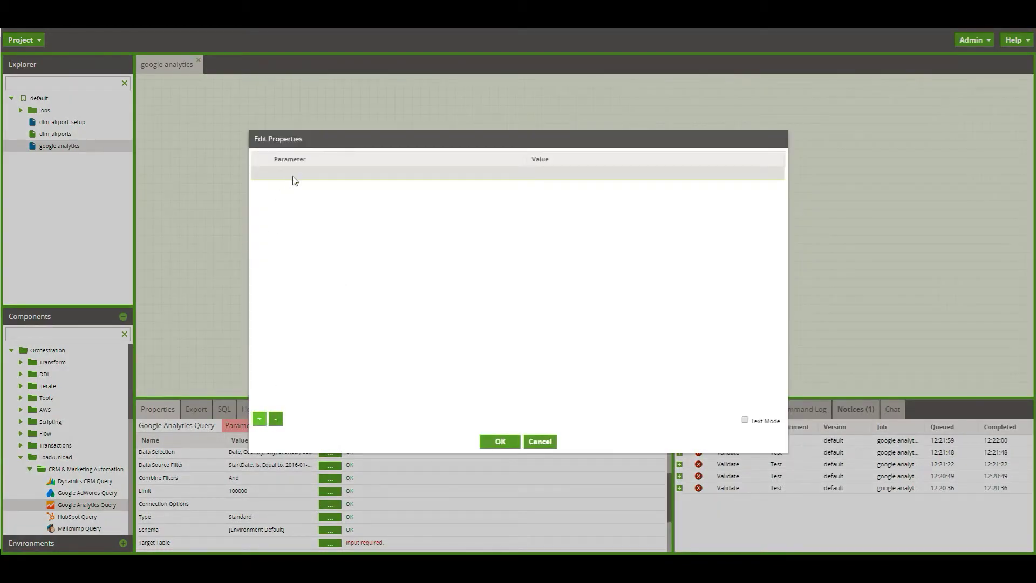
{"action": "left_click", "coordinate": [295, 173]}
{"action": "left_click", "coordinate": [300, 189]}
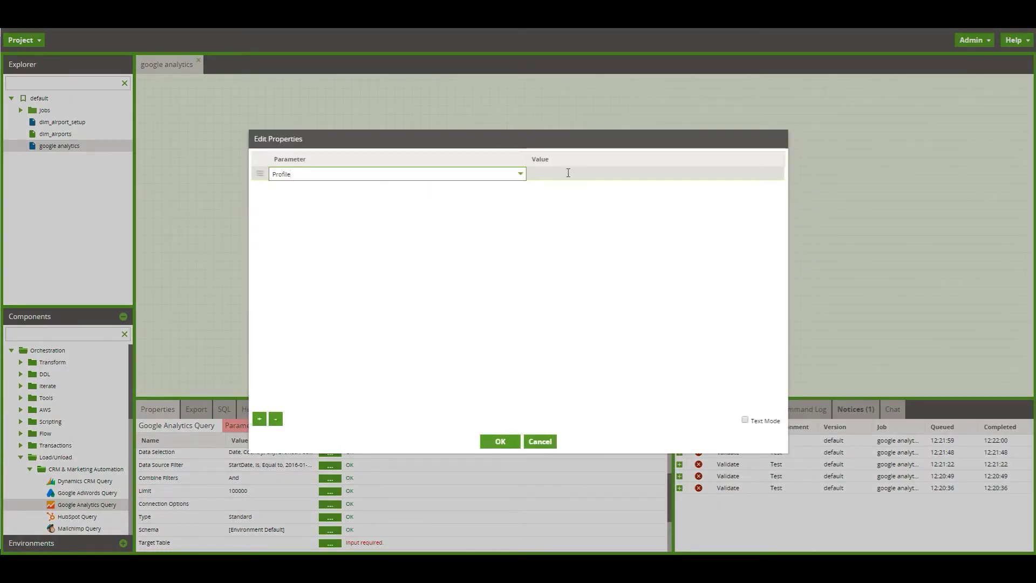
{"action": "left_click", "coordinate": [568, 173]}
{"action": "type", "text": "104830301"}
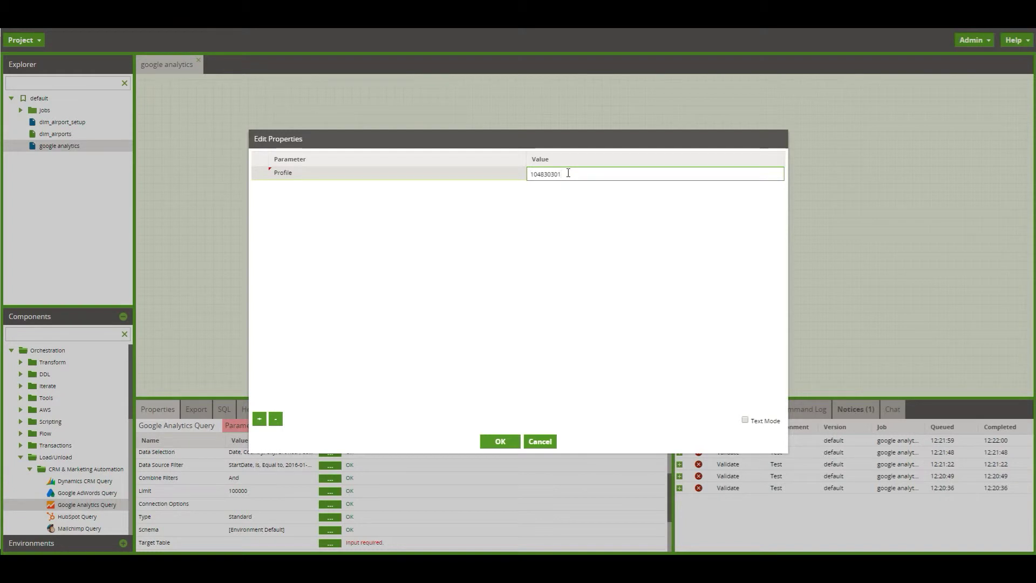
{"action": "left_click", "coordinate": [506, 441]}
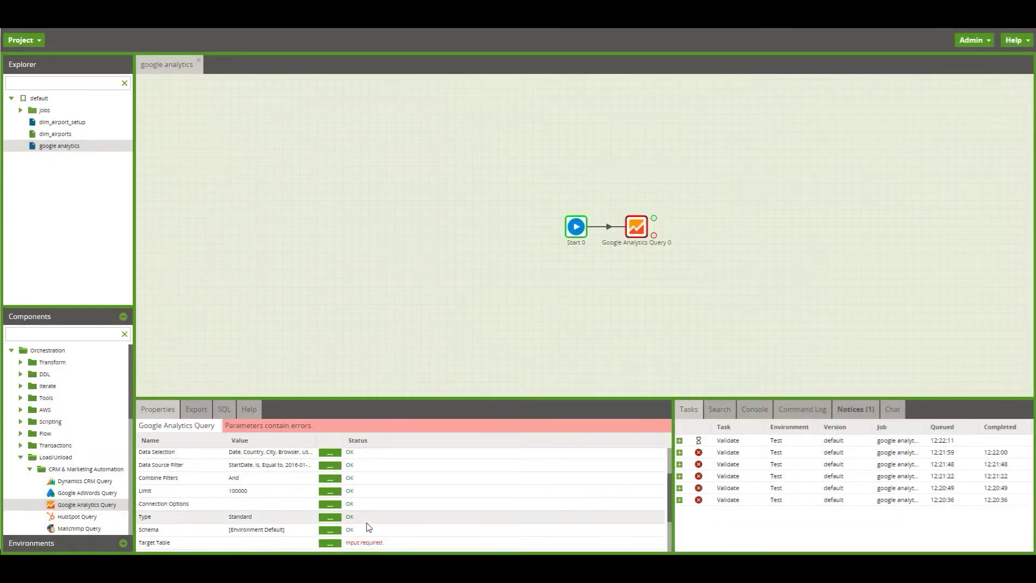
- Set the query's Target Table to ga_traffic
{"action": "left_click", "coordinate": [330, 544]}
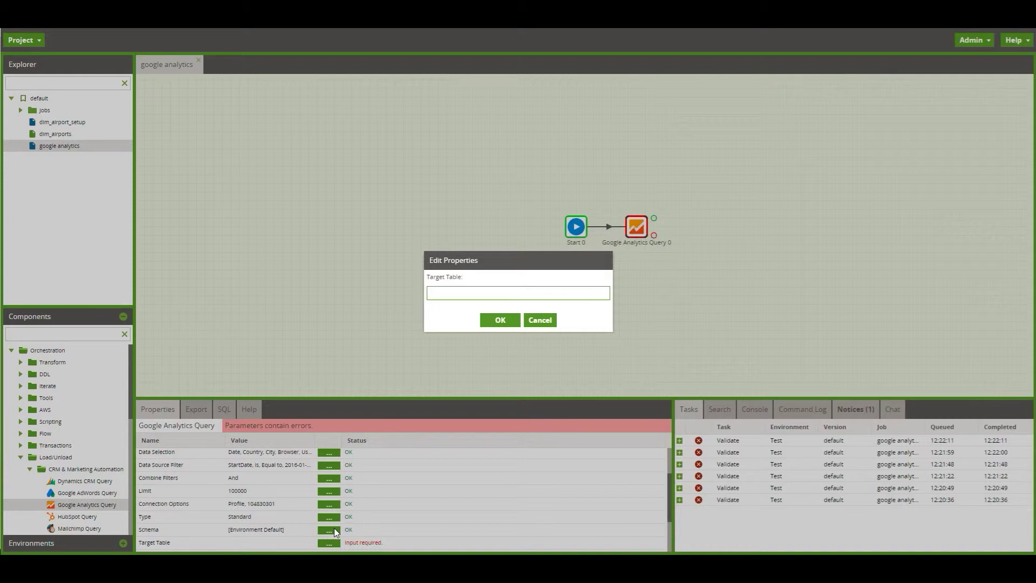
{"action": "type", "text": "ga_traffic"}
{"action": "left_click", "coordinate": [502, 324]}
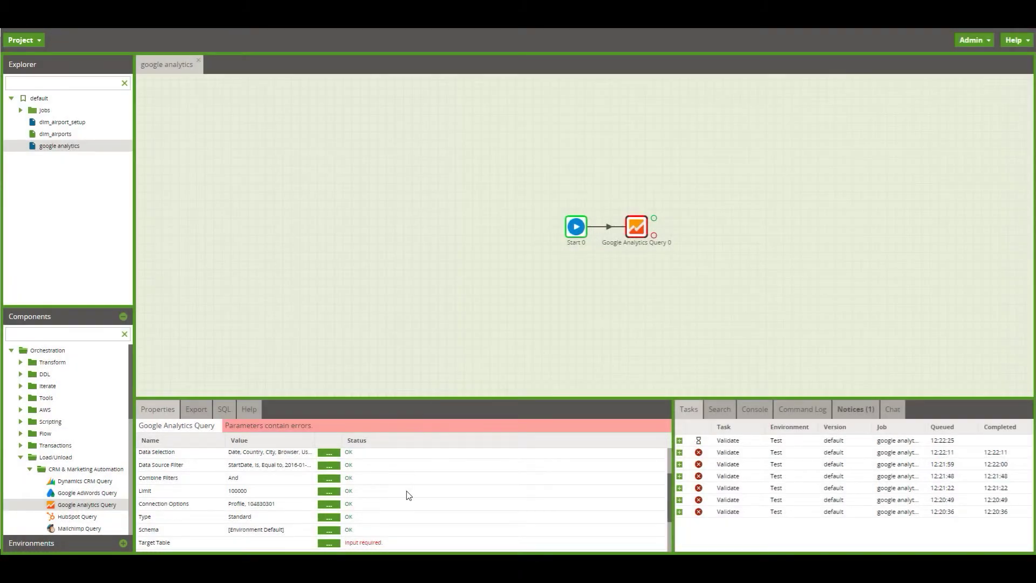
- Set the query's S3 Staging Area to the mtln-lauratest bucket
{"action": "scroll", "coordinate": [408, 496], "scroll_direction": "down", "scroll_amount": 2}
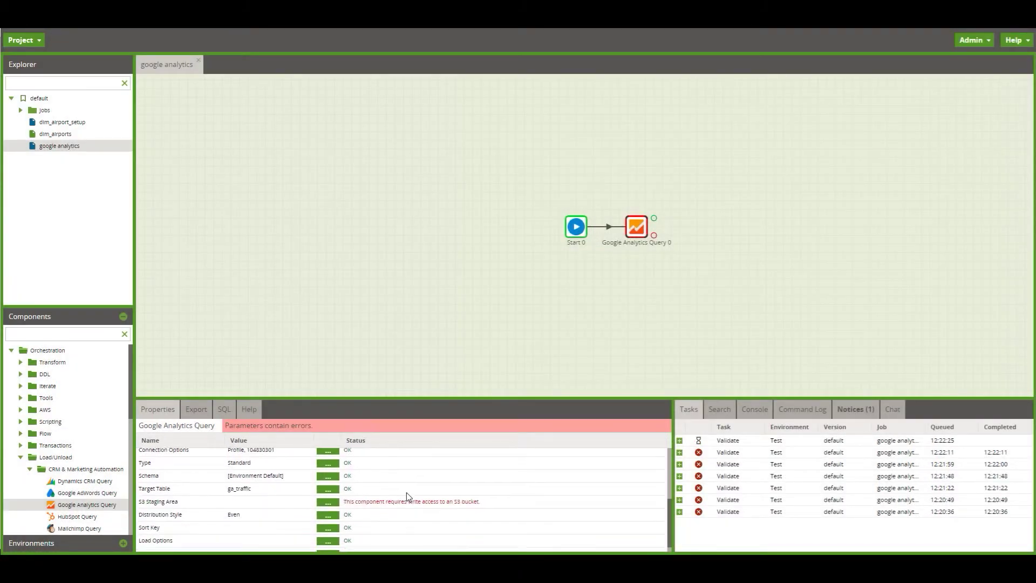
{"action": "left_click", "coordinate": [330, 503]}
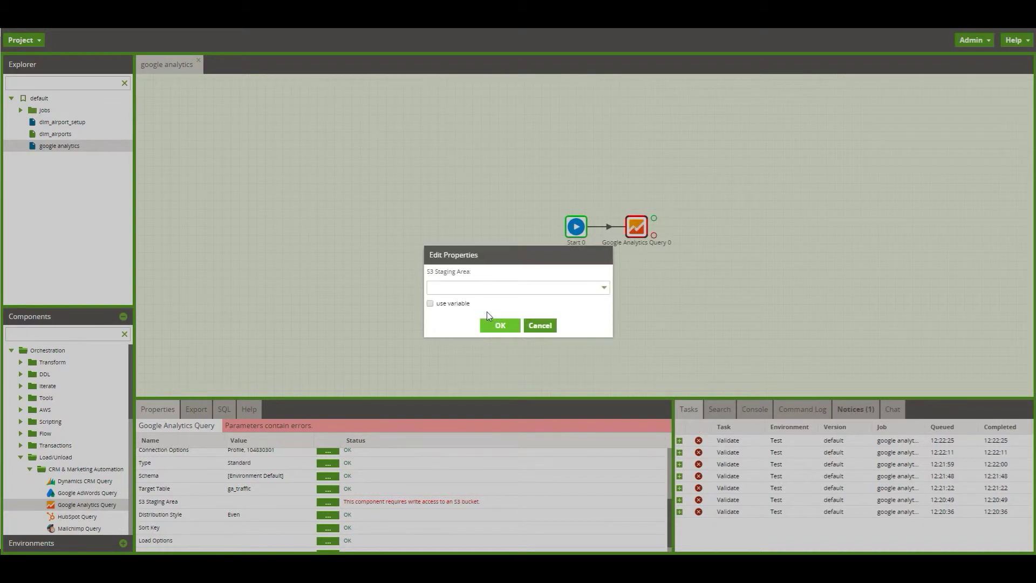
{"action": "left_click", "coordinate": [494, 285]}
{"action": "type", "text": "mtln"}
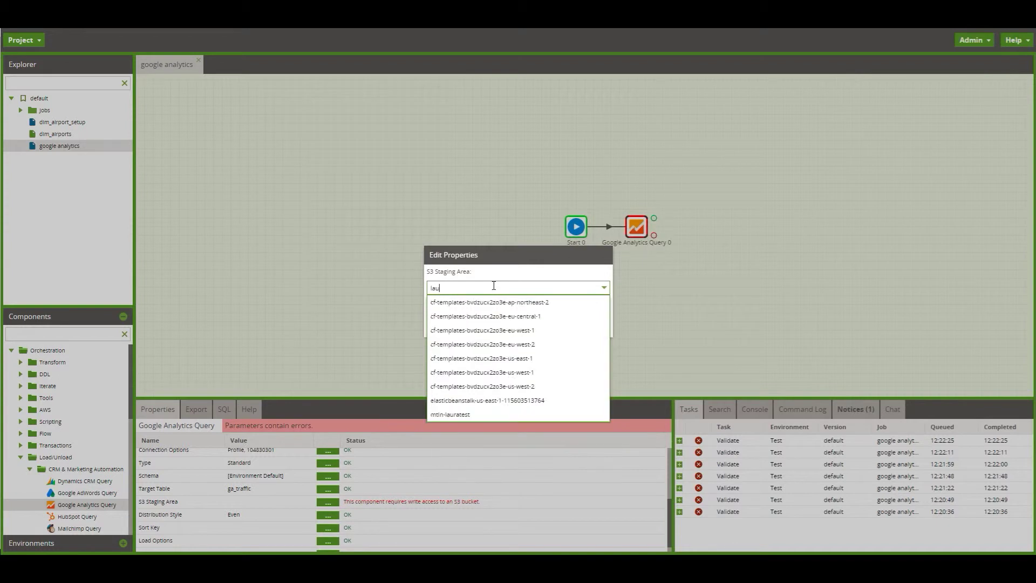
{"action": "left_click", "coordinate": [507, 303]}
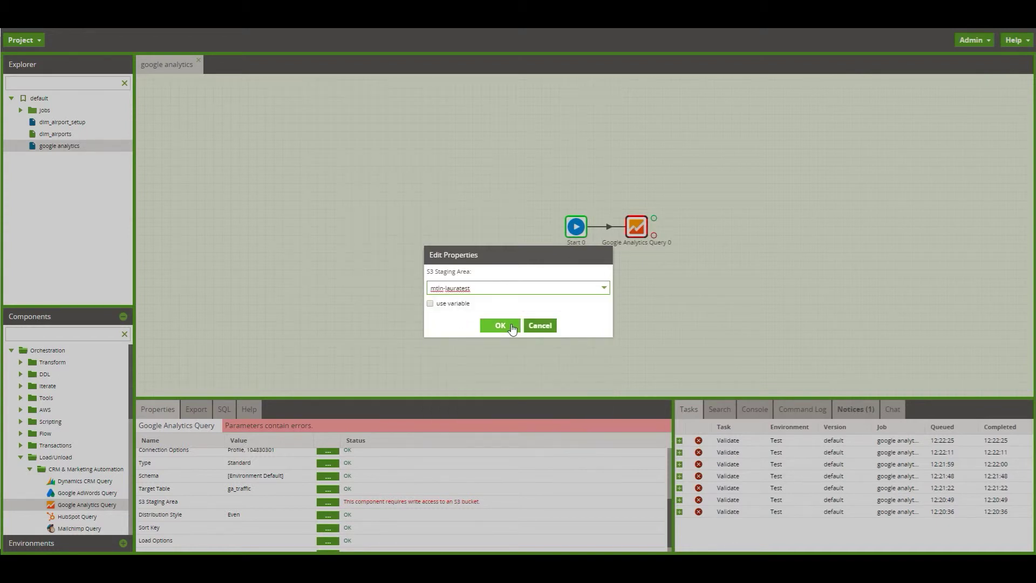
{"action": "left_click", "coordinate": [512, 323]}
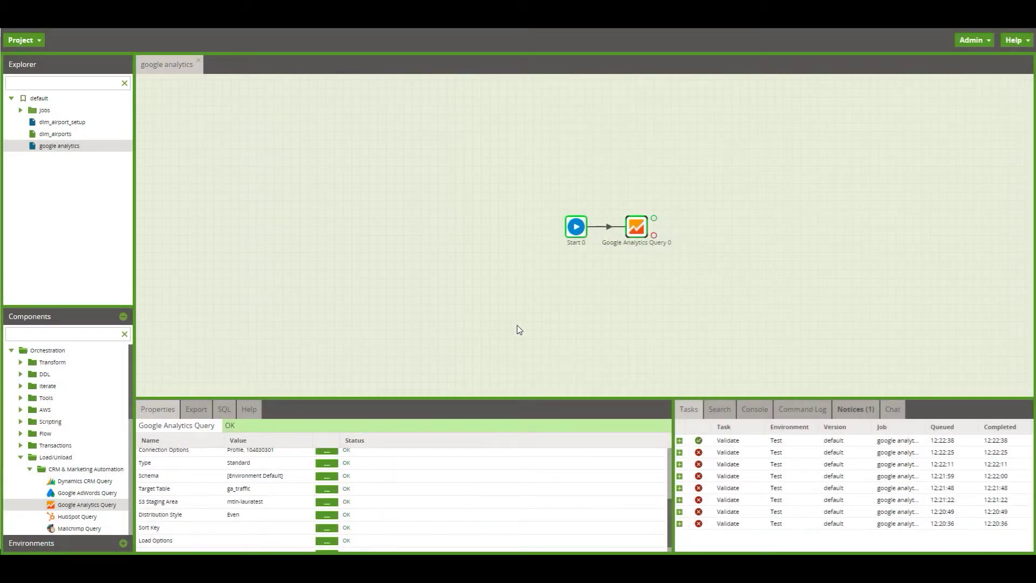
- Run the Google Analytics Query component and expand the details of its Run task
{"action": "right_click", "coordinate": [639, 227]}
{"action": "left_click", "coordinate": [665, 233]}
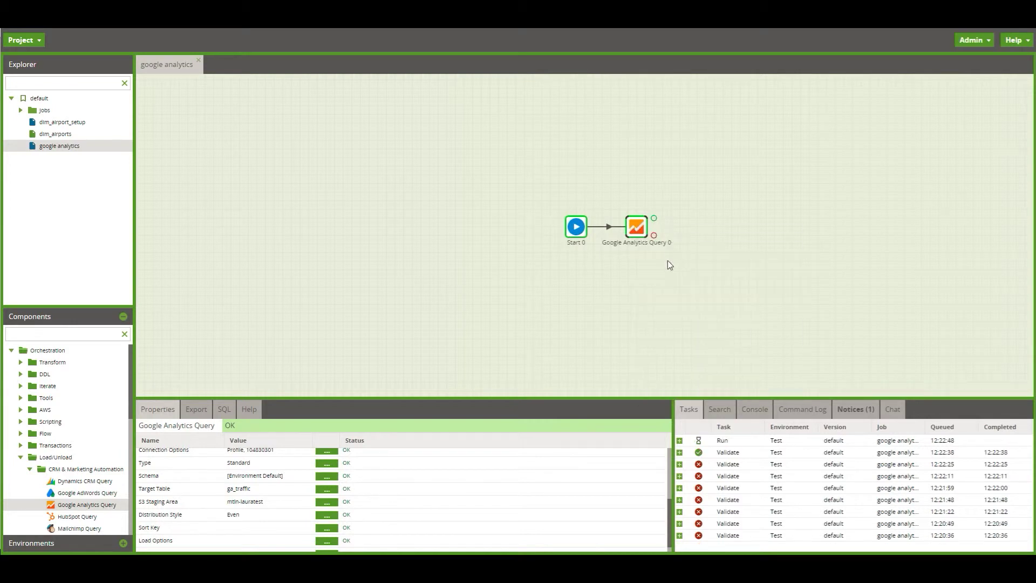
{"action": "left_click", "coordinate": [680, 441]}
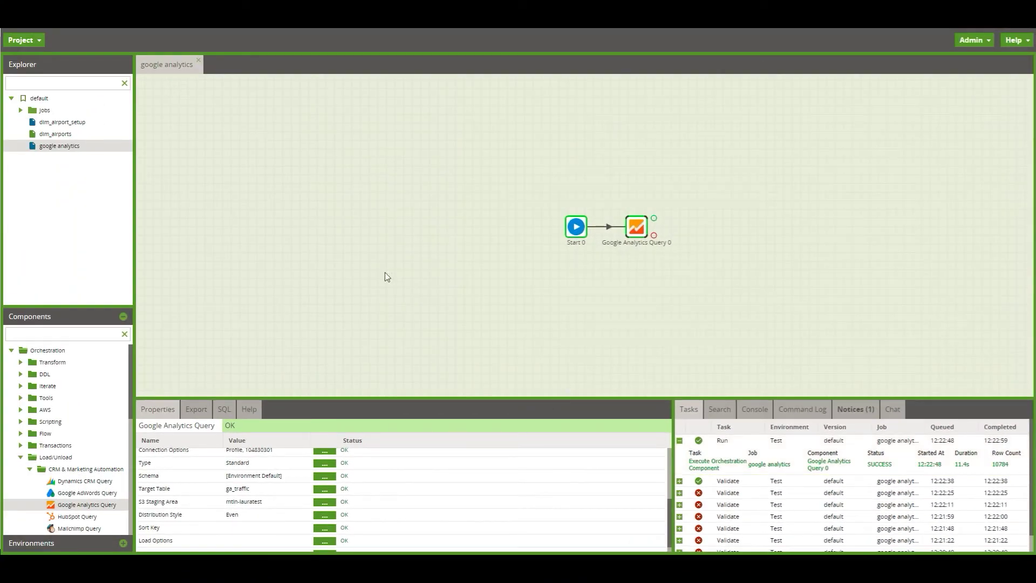
- Create a transformation job named "ga view data" under the default project version and switch to it
{"action": "right_click", "coordinate": [46, 99]}
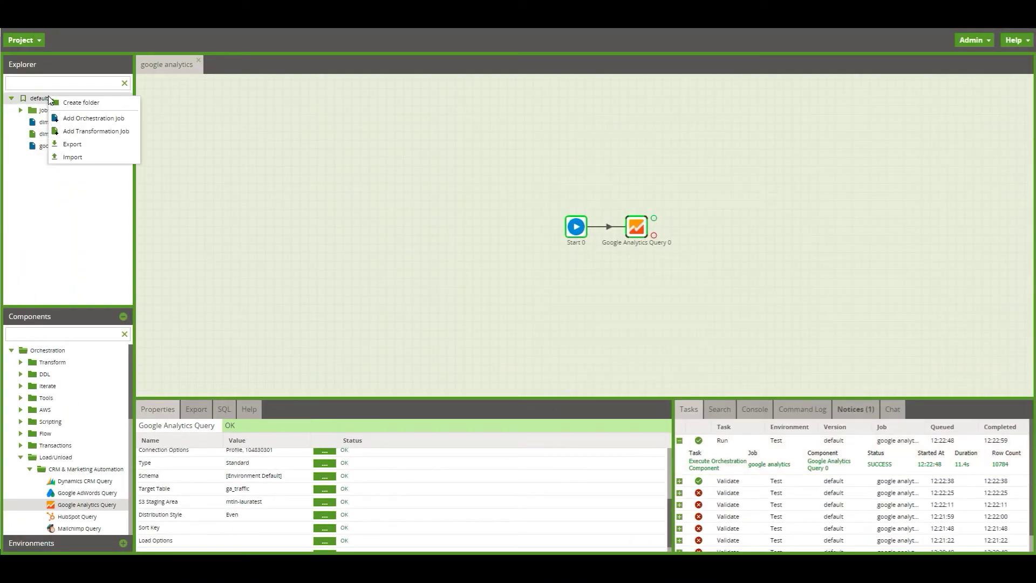
{"action": "left_click", "coordinate": [79, 132]}
{"action": "type", "text": "ga view da"}
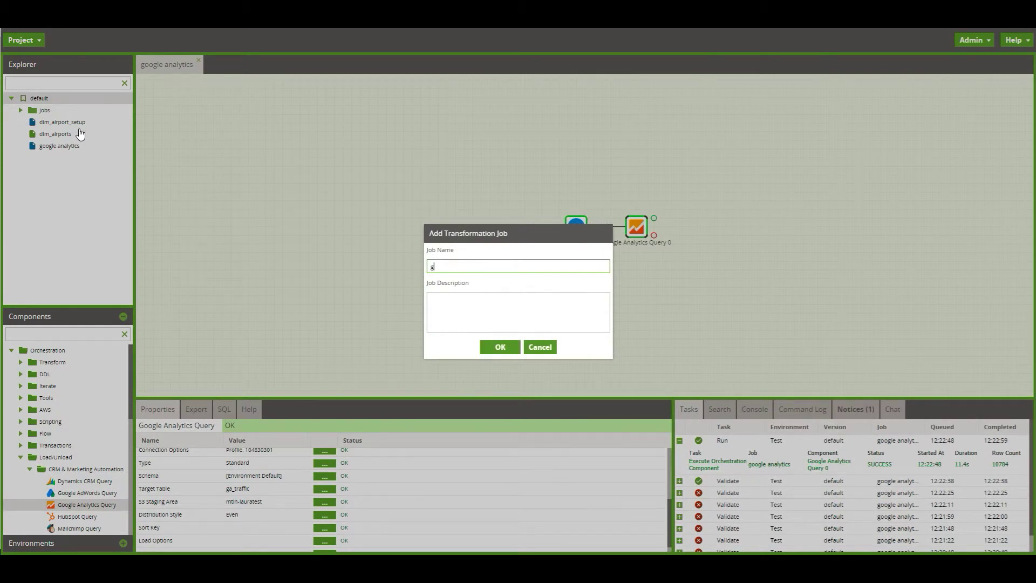
{"action": "type", "text": "ta"}
{"action": "left_click", "coordinate": [501, 347]}
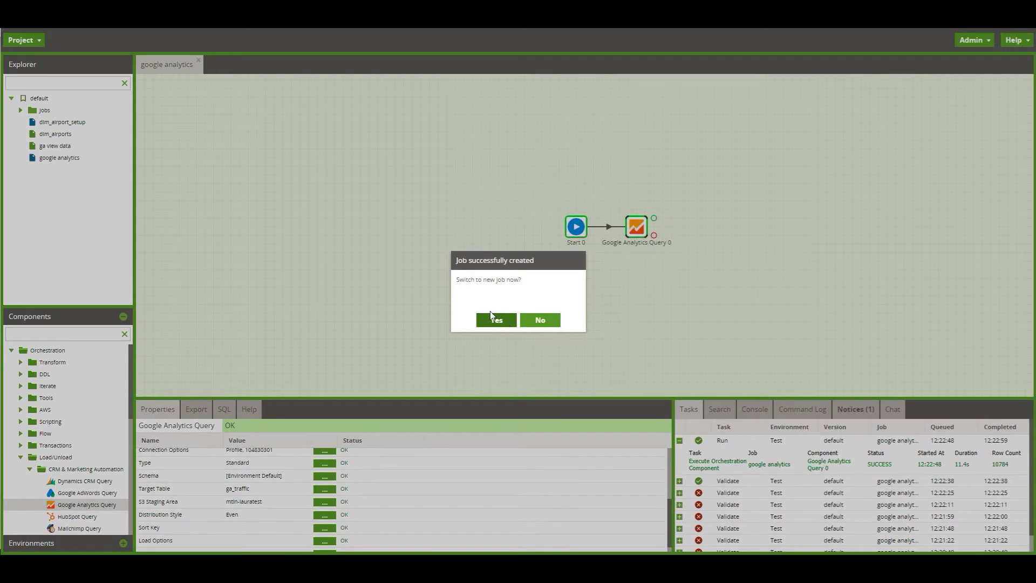
{"action": "left_click", "coordinate": [493, 319]}
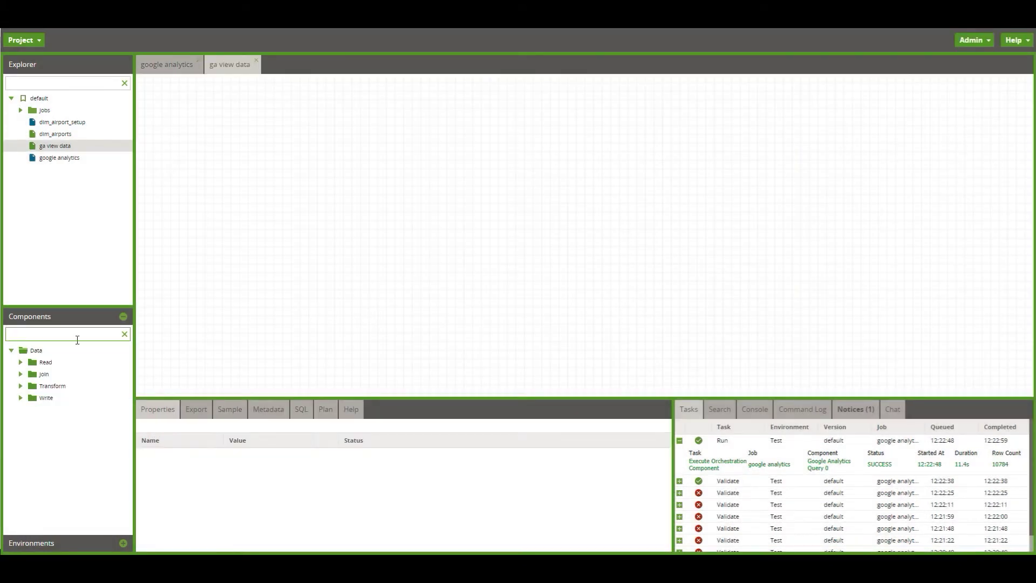
- Place a Table Input component on the empty canvas and set its Table Name to ga_traffic
{"action": "left_click", "coordinate": [34, 362]}
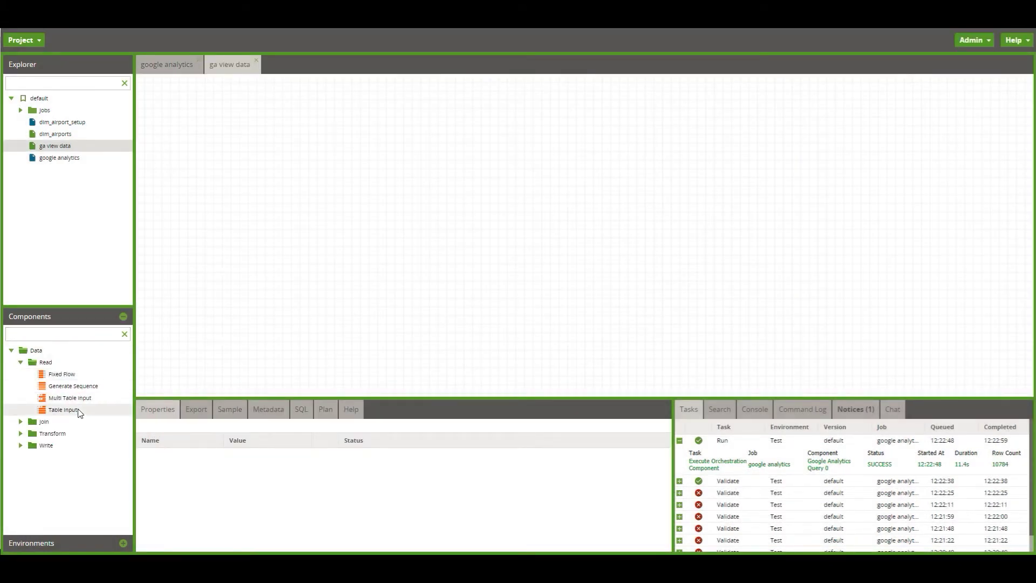
{"action": "left_click_drag", "start_coordinate": [79, 411], "coordinate": [334, 231]}
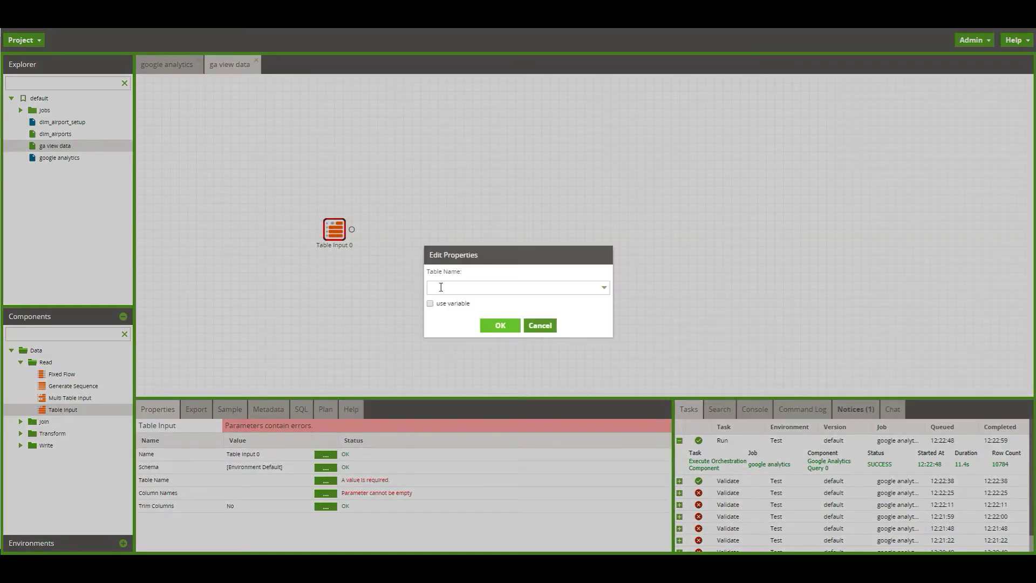
{"action": "left_click", "coordinate": [441, 287]}
{"action": "type", "text": "ga_t"}
{"action": "left_click", "coordinate": [514, 303]}
{"action": "left_click", "coordinate": [511, 330]}
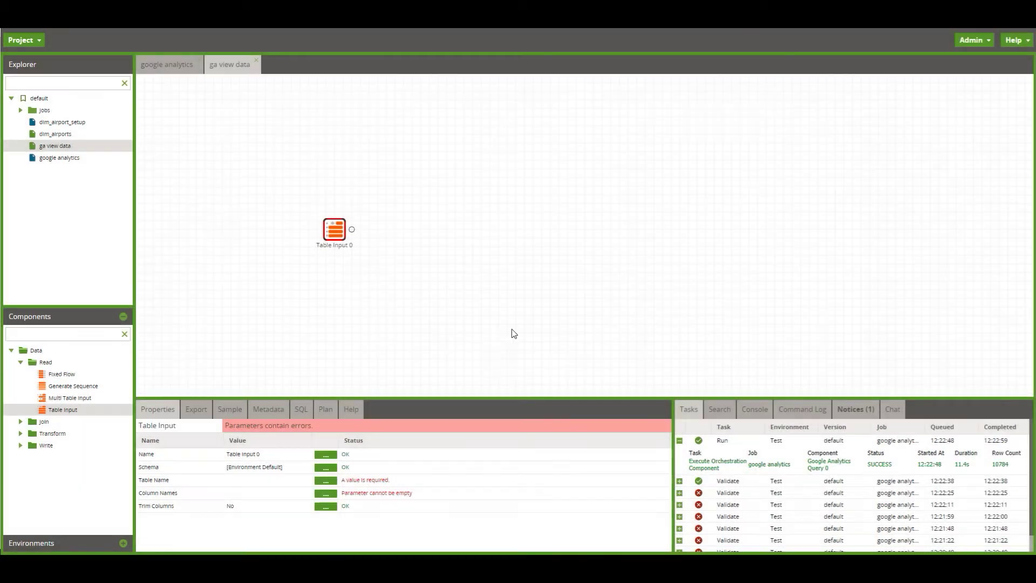
- Include all available columns, from date to newusers, in the ga_traffic input and load a sample of its data
{"action": "left_click", "coordinate": [327, 494]}
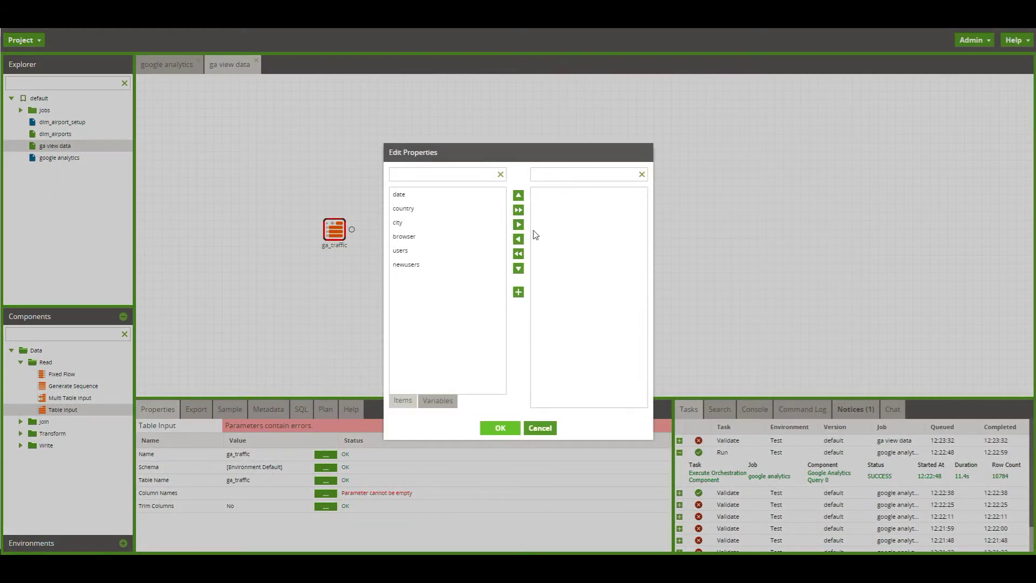
{"action": "left_click", "coordinate": [519, 210]}
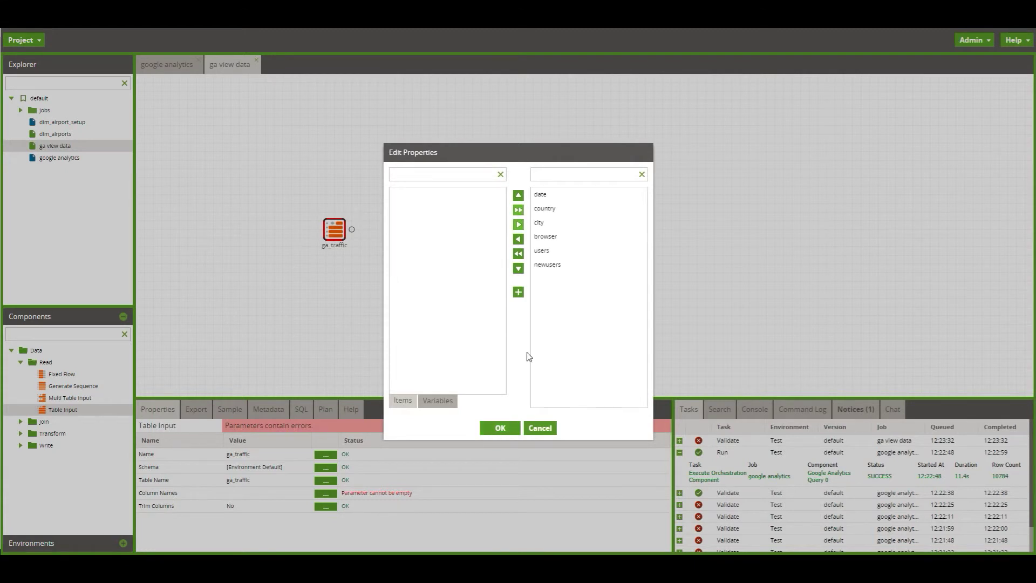
{"action": "left_click", "coordinate": [502, 428]}
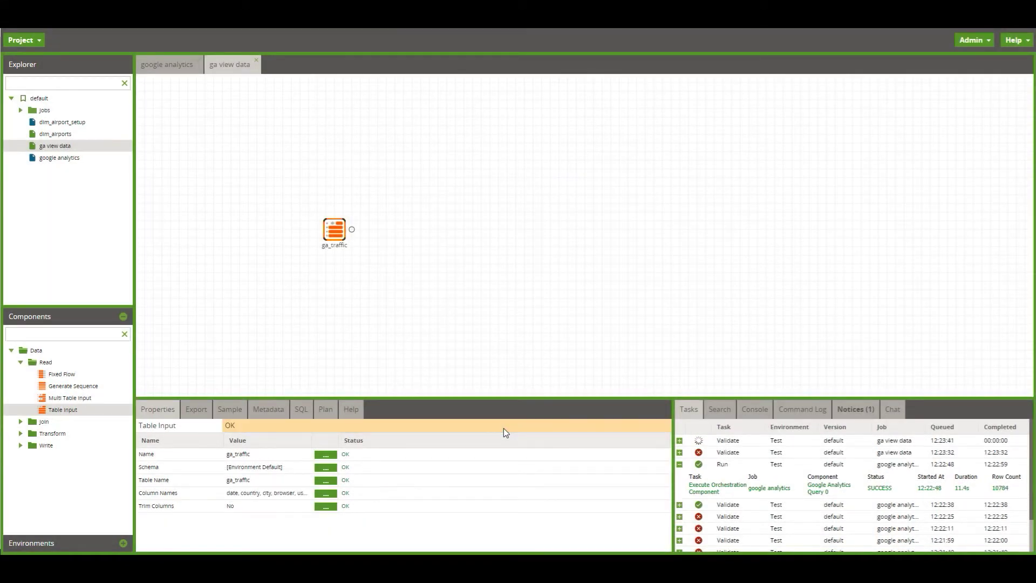
{"action": "left_click", "coordinate": [238, 411]}
{"action": "left_click", "coordinate": [154, 429]}
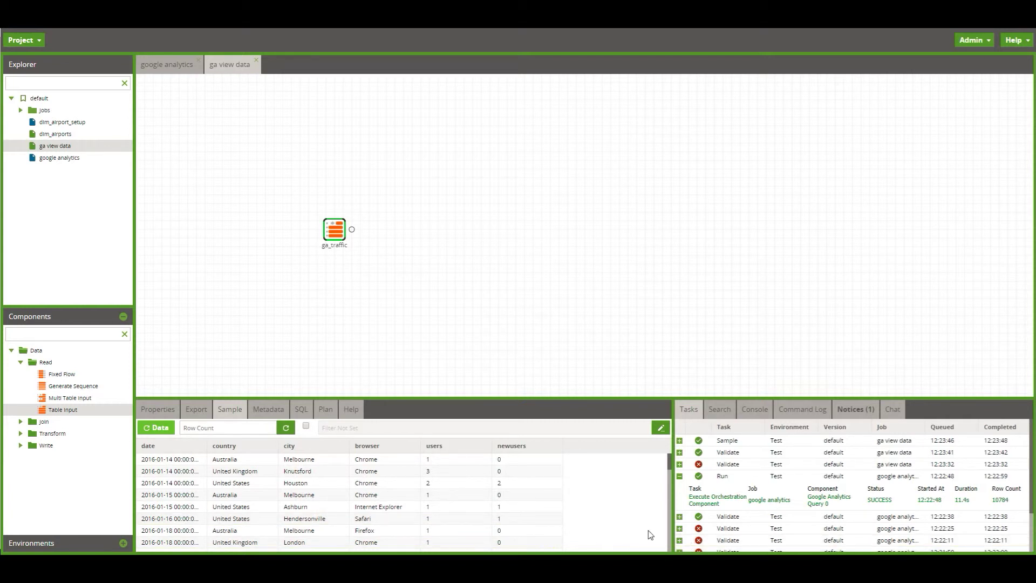
- Add an Aggregate transform component beside the ga_traffic input and connect the input to it
{"action": "left_click", "coordinate": [21, 435]}
{"action": "left_click", "coordinate": [61, 445]}
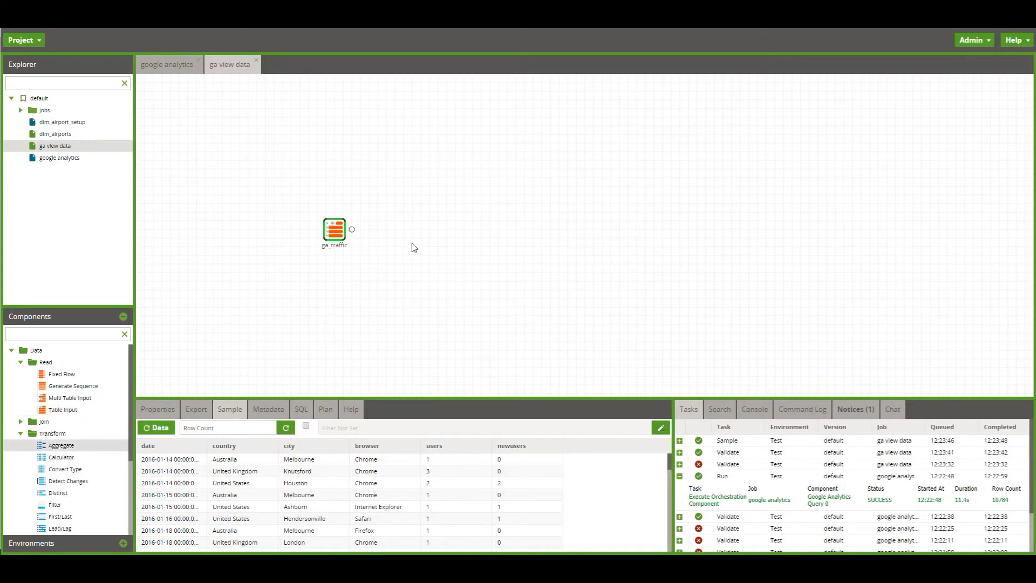
{"action": "left_click", "coordinate": [413, 248]}
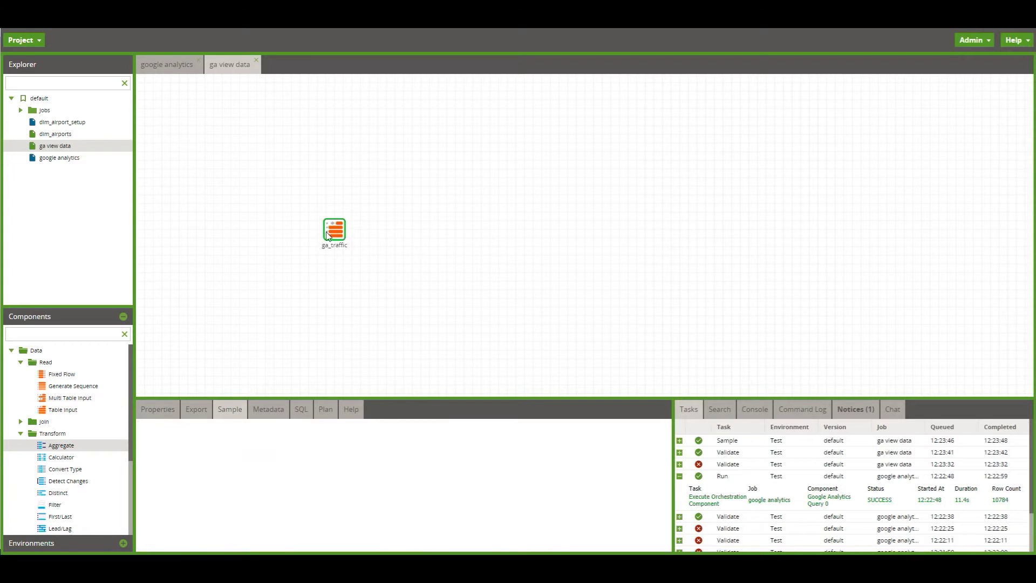
{"action": "left_click_drag", "start_coordinate": [327, 236], "coordinate": [334, 236]}
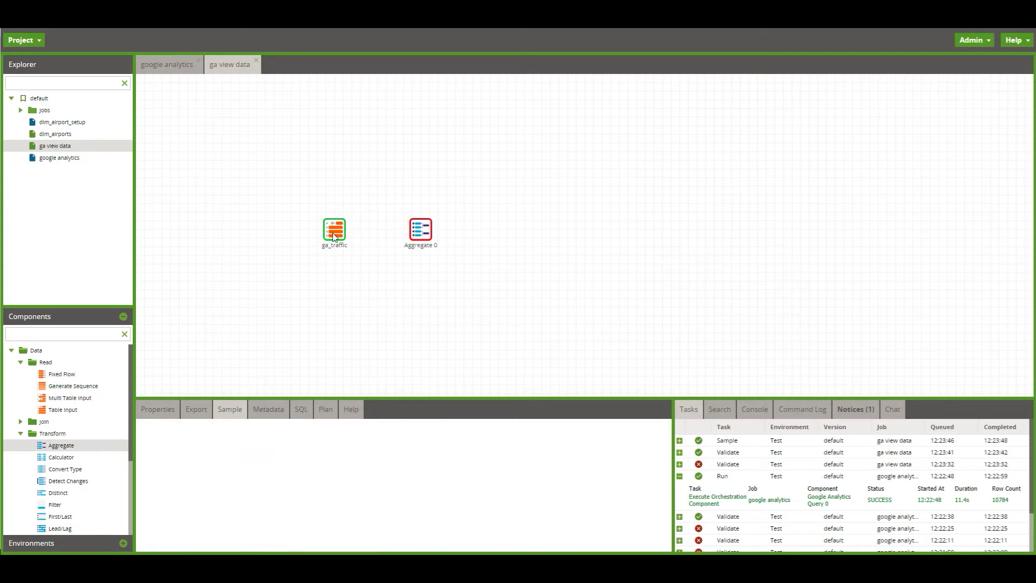
{"action": "left_click", "coordinate": [351, 236]}
{"action": "left_click_drag", "start_coordinate": [352, 231], "coordinate": [431, 227]}
- Set the Aggregate component's Groupings to the country and city columns
{"action": "left_click", "coordinate": [174, 414]}
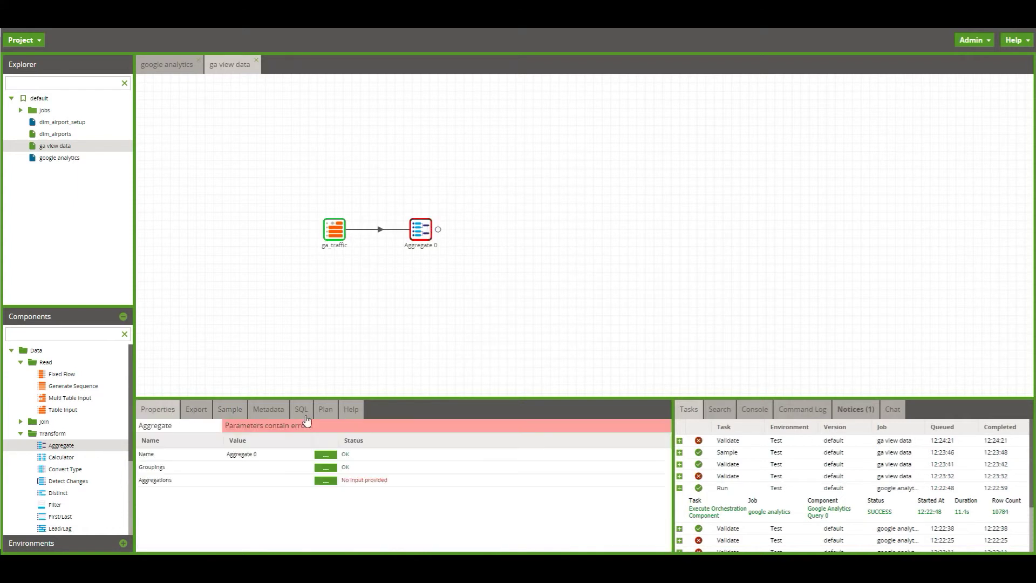
{"action": "left_click", "coordinate": [326, 468]}
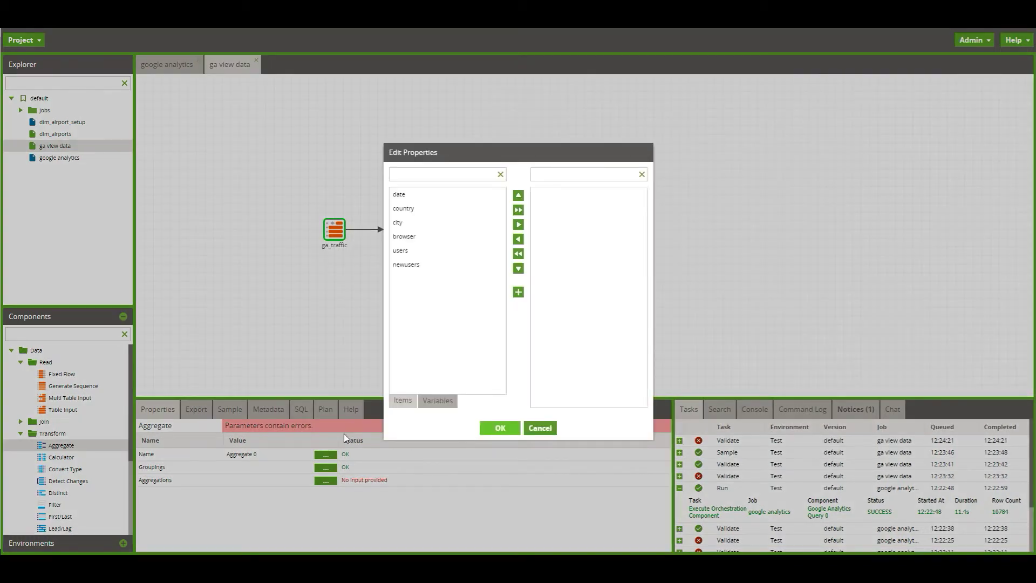
{"action": "left_click", "coordinate": [421, 214]}
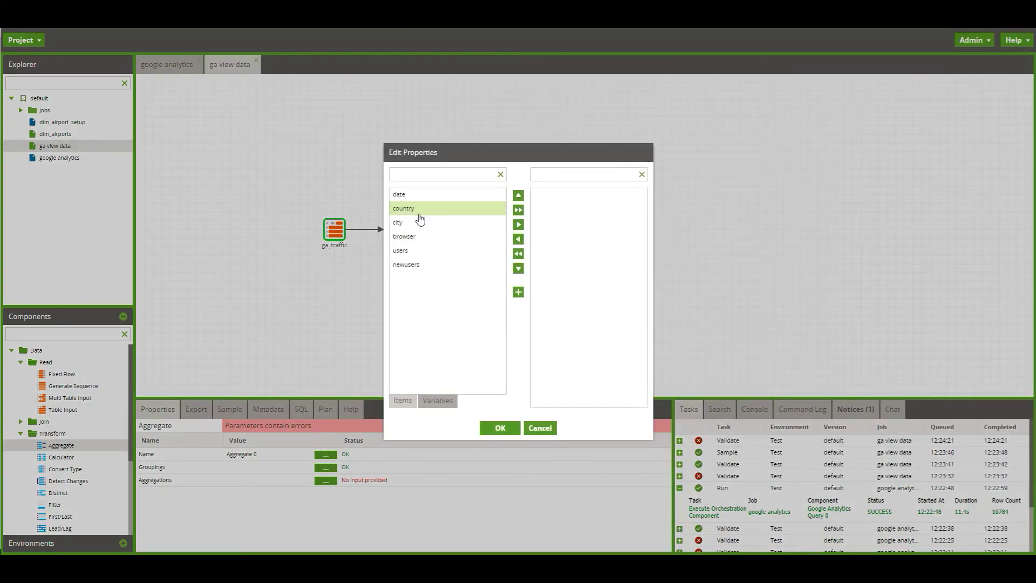
{"action": "left_click", "coordinate": [421, 227], "text": "ctrl"}
{"action": "left_click", "coordinate": [519, 225]}
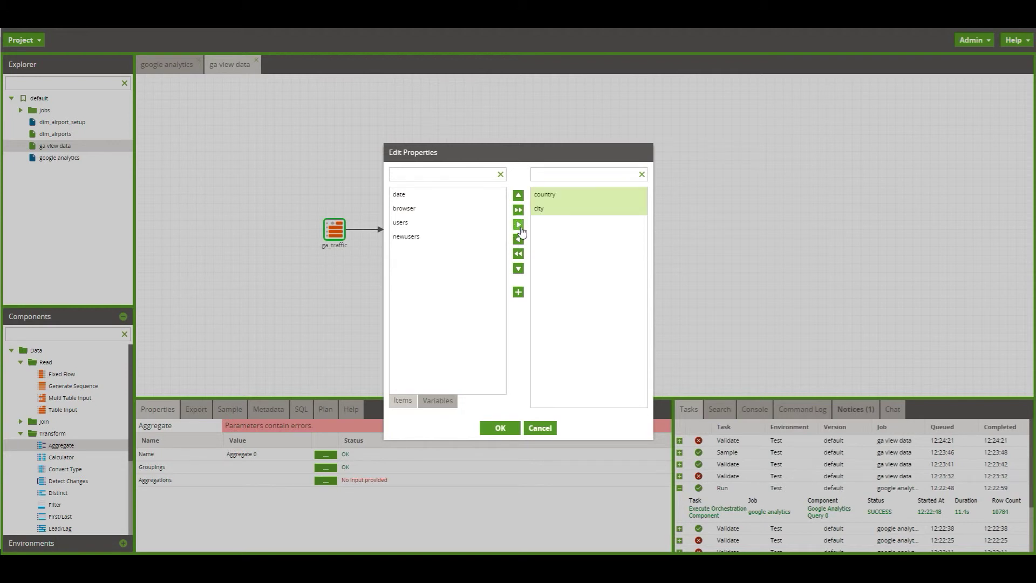
{"action": "left_click", "coordinate": [502, 429]}
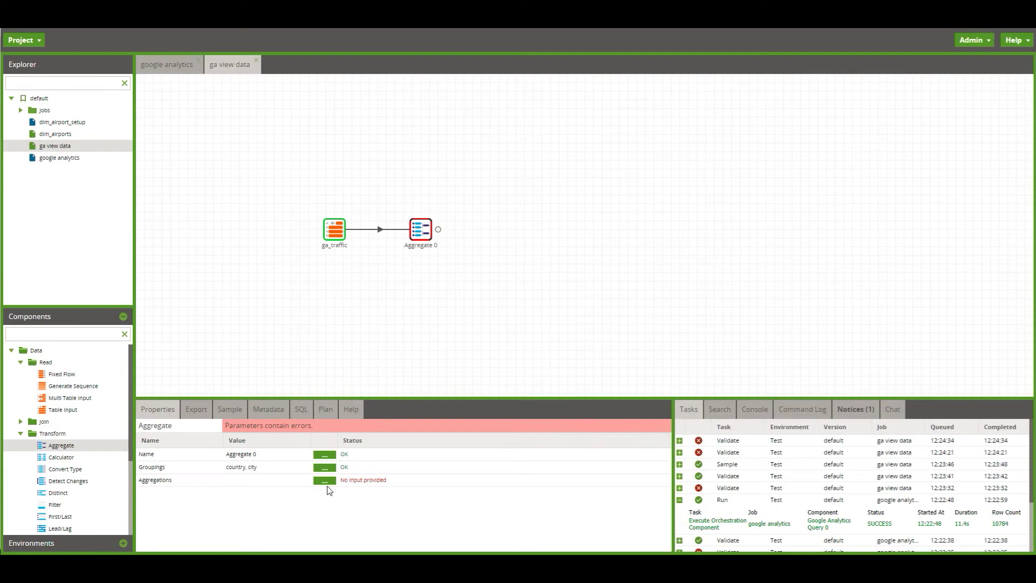
- Add an aggregation on the users column with type Sum to the Aggregate component
{"action": "left_click", "coordinate": [325, 480]}
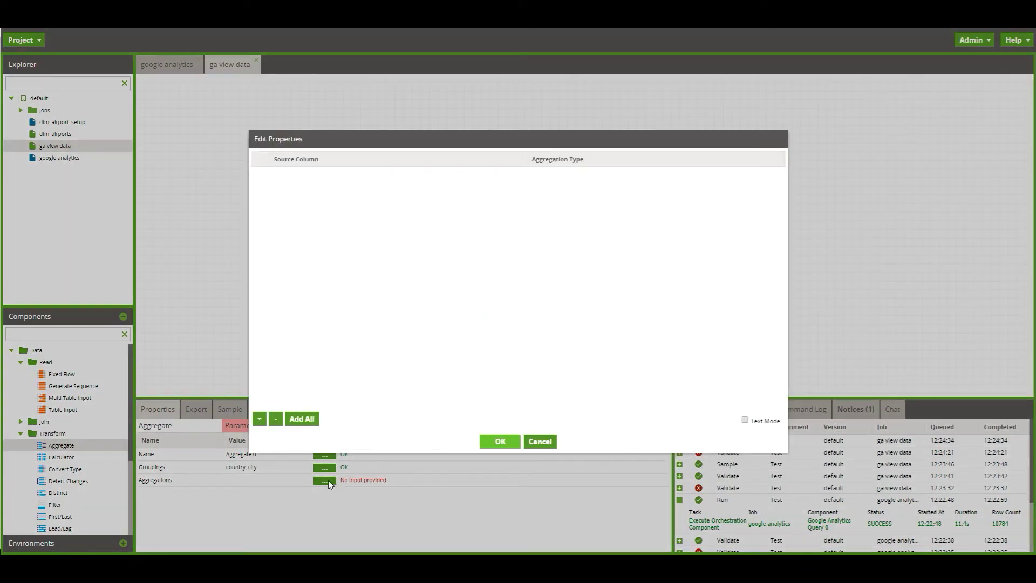
{"action": "left_click", "coordinate": [259, 420]}
{"action": "left_click", "coordinate": [342, 173]}
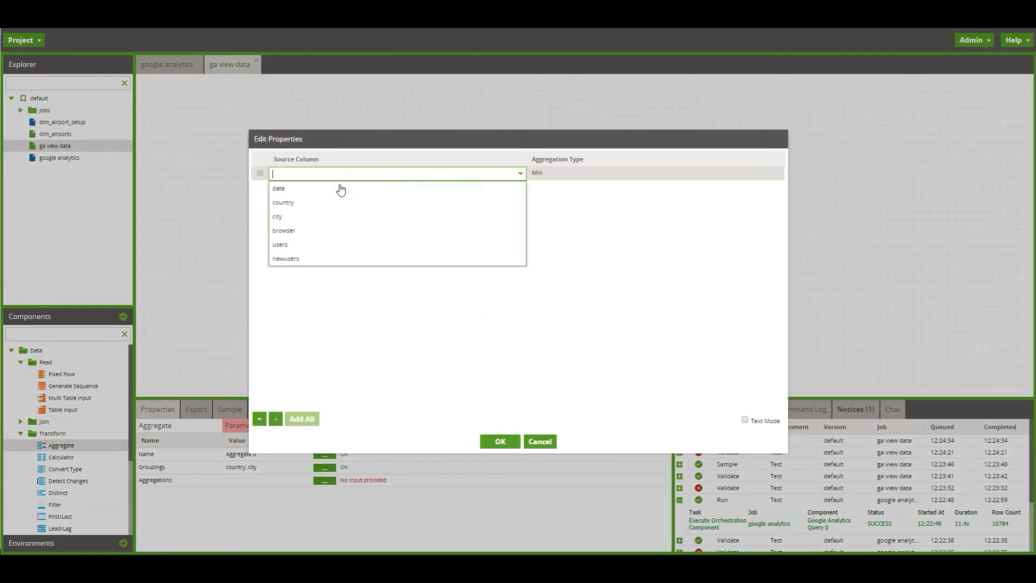
{"action": "left_click", "coordinate": [323, 247]}
{"action": "left_click", "coordinate": [579, 173]}
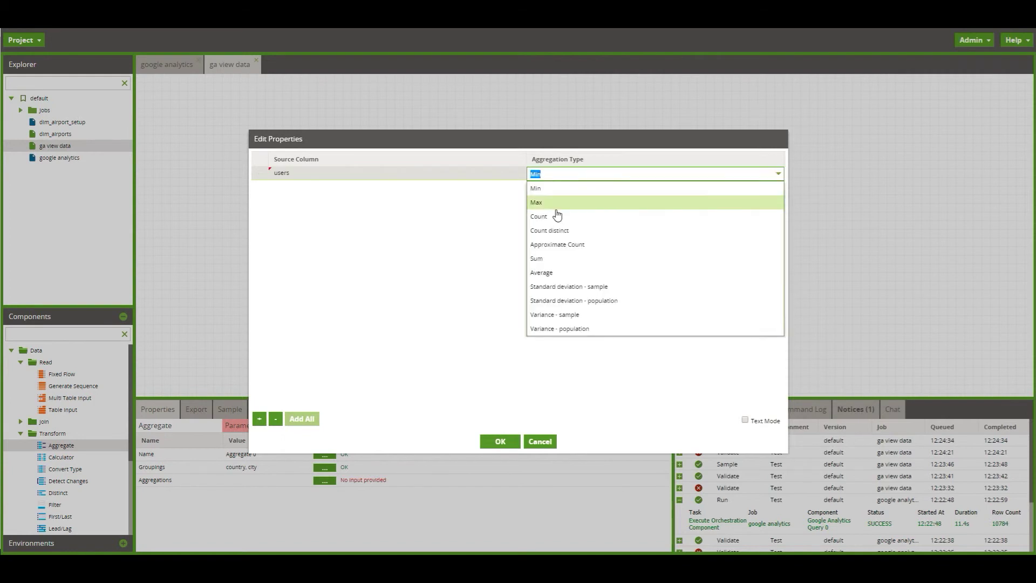
{"action": "left_click", "coordinate": [551, 262]}
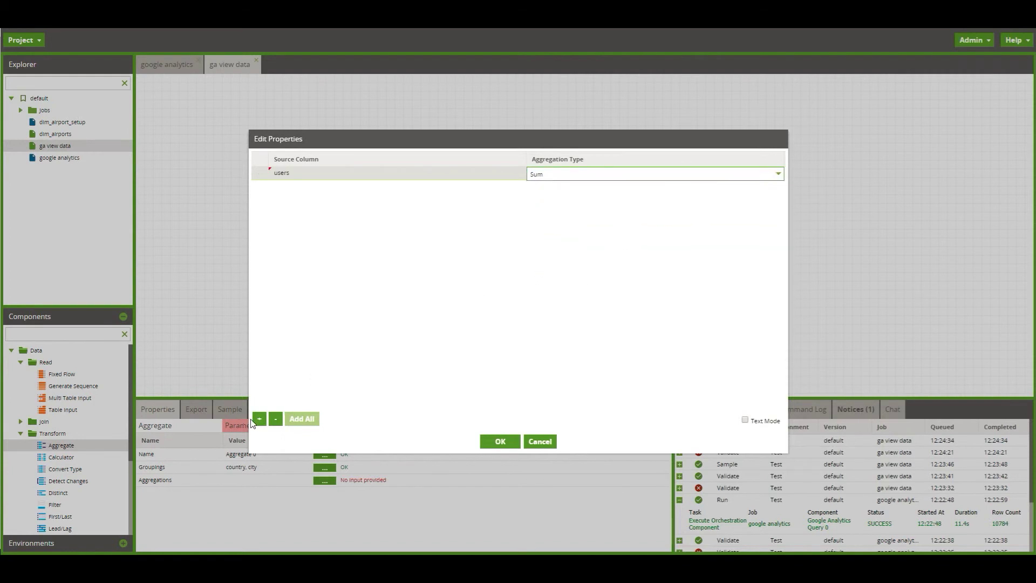
- Add a second aggregation on the newusers column with type Average and apply the Aggregations
{"action": "left_click", "coordinate": [259, 419]}
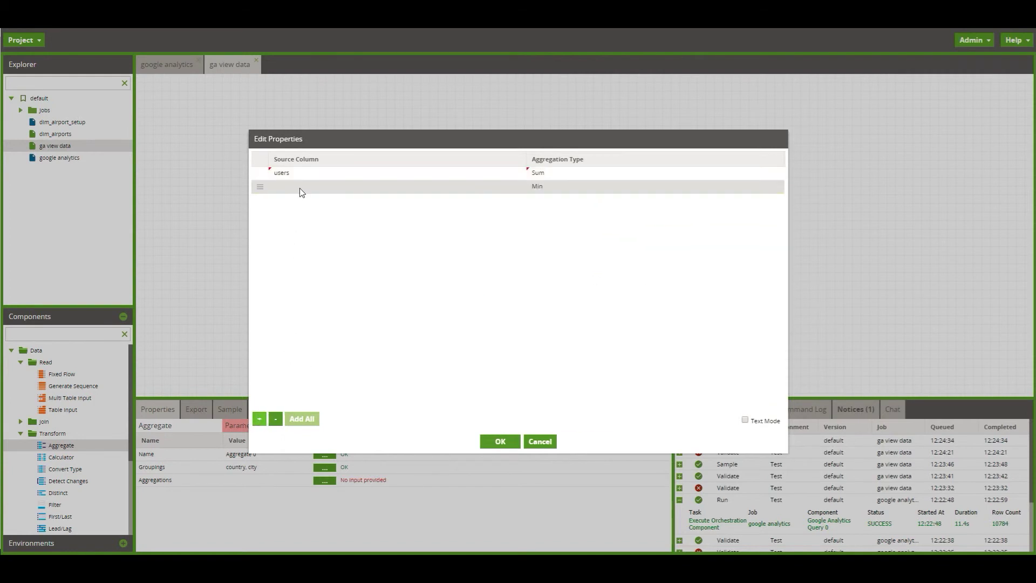
{"action": "left_click", "coordinate": [300, 188]}
{"action": "left_click", "coordinate": [296, 271]}
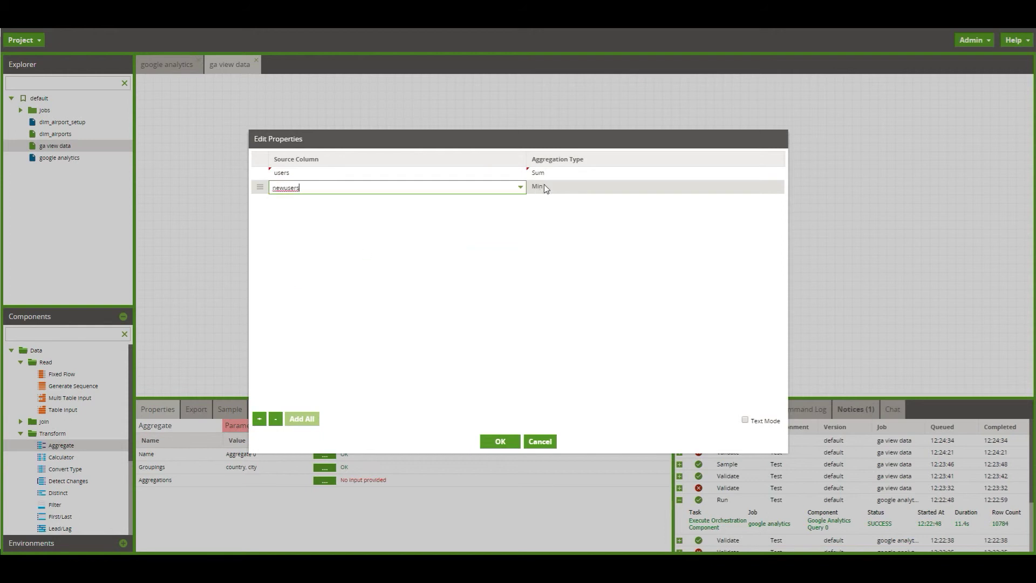
{"action": "left_click", "coordinate": [544, 187]}
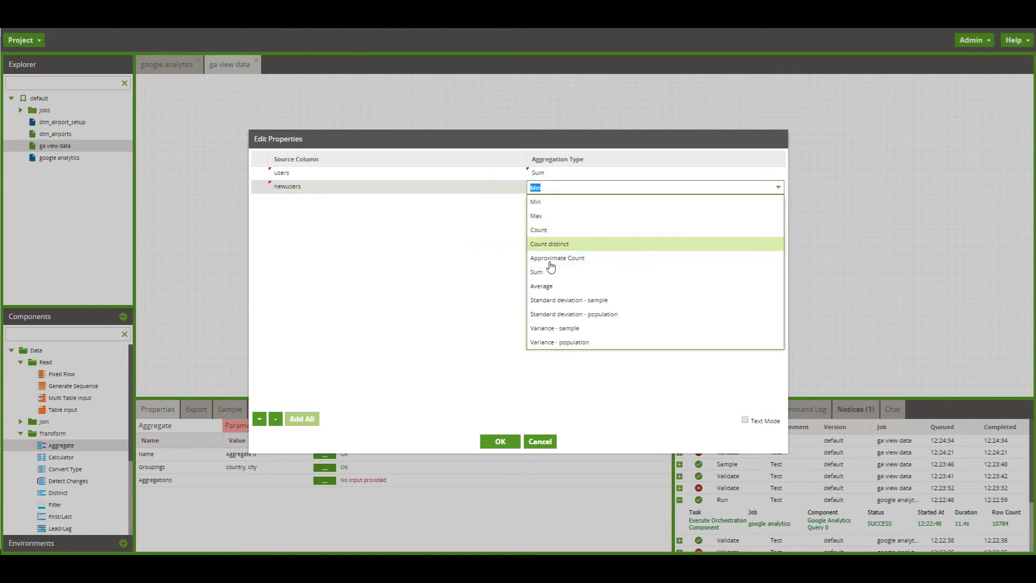
{"action": "left_click", "coordinate": [544, 287]}
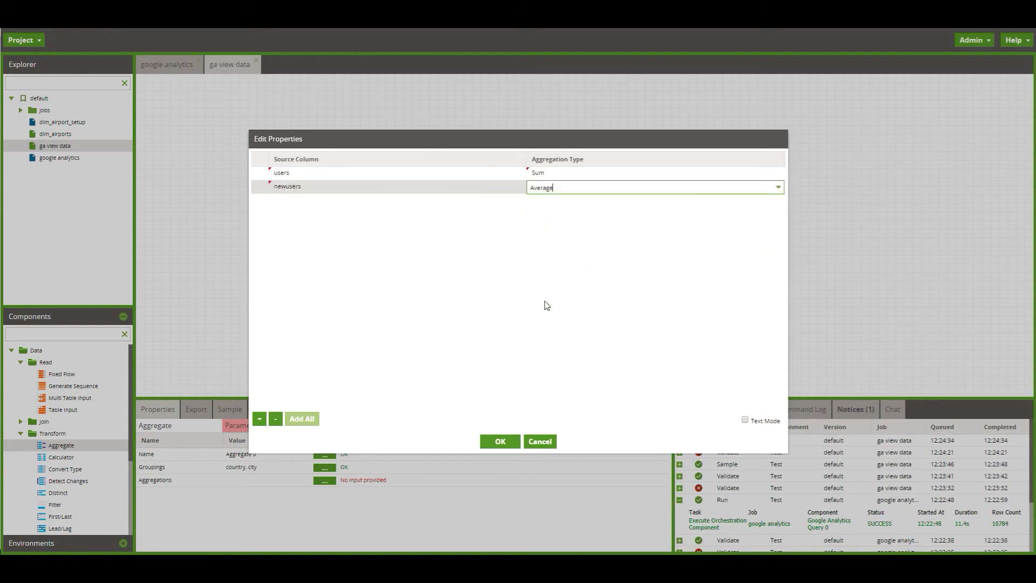
{"action": "left_click", "coordinate": [500, 442]}
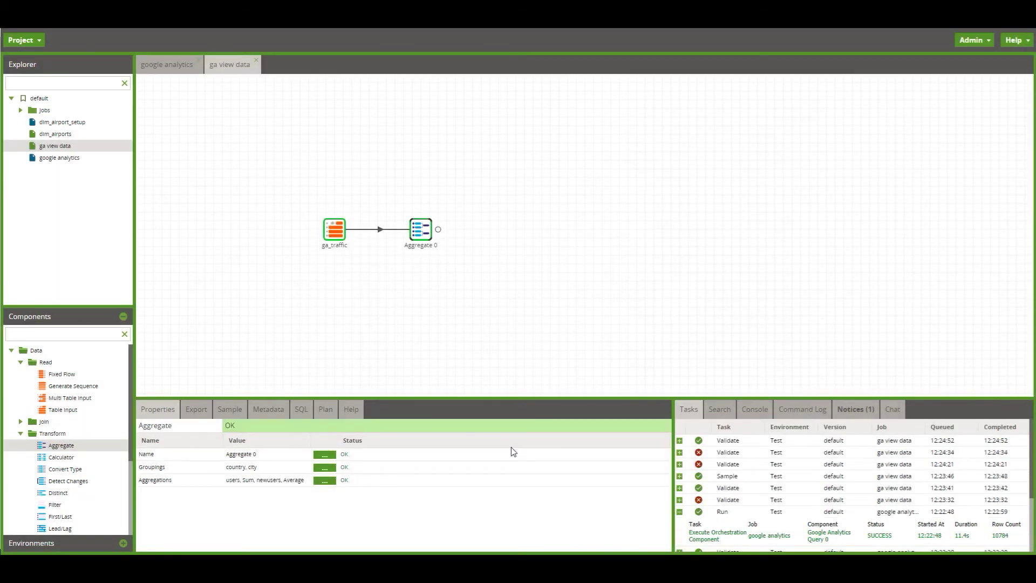
- Sample the Aggregate component's output and look through the user figures by country and city
{"action": "left_click", "coordinate": [234, 411]}
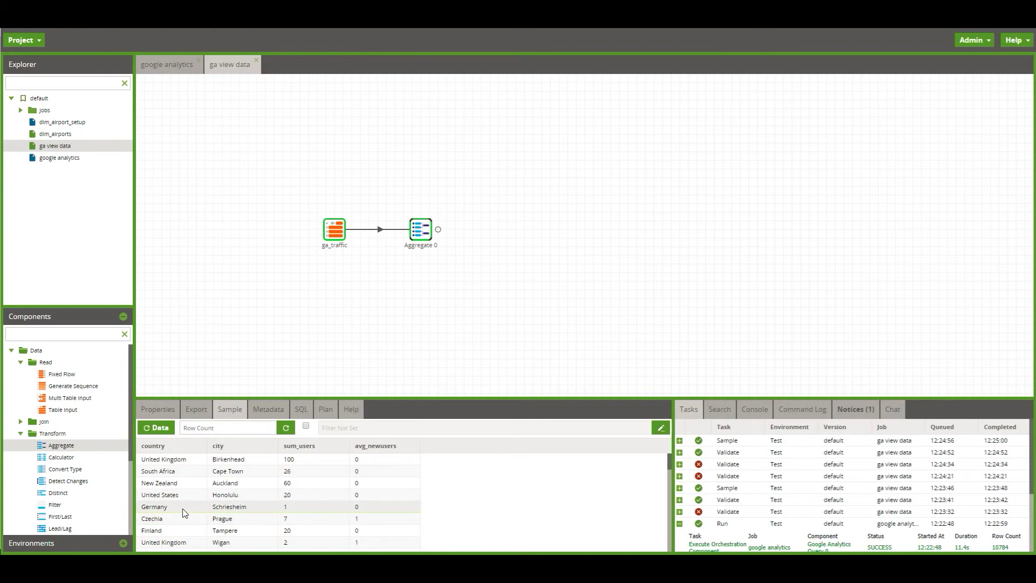
{"action": "scroll", "coordinate": [315, 505], "scroll_direction": "down", "scroll_amount": 1}
{"action": "scroll", "coordinate": [316, 507], "scroll_direction": "down", "scroll_amount": 1}
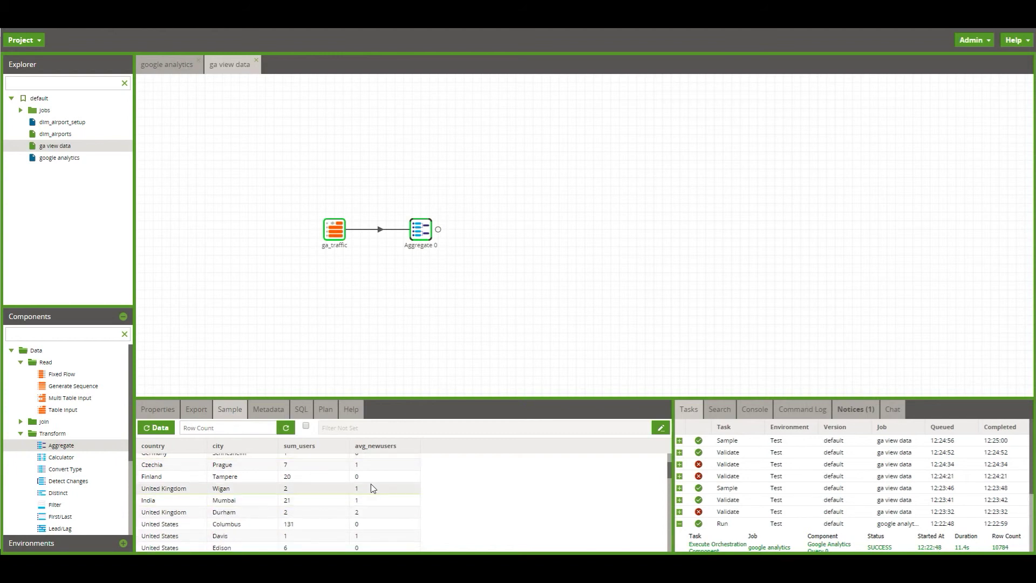
{"action": "scroll", "coordinate": [378, 510], "scroll_direction": "down", "scroll_amount": 5}
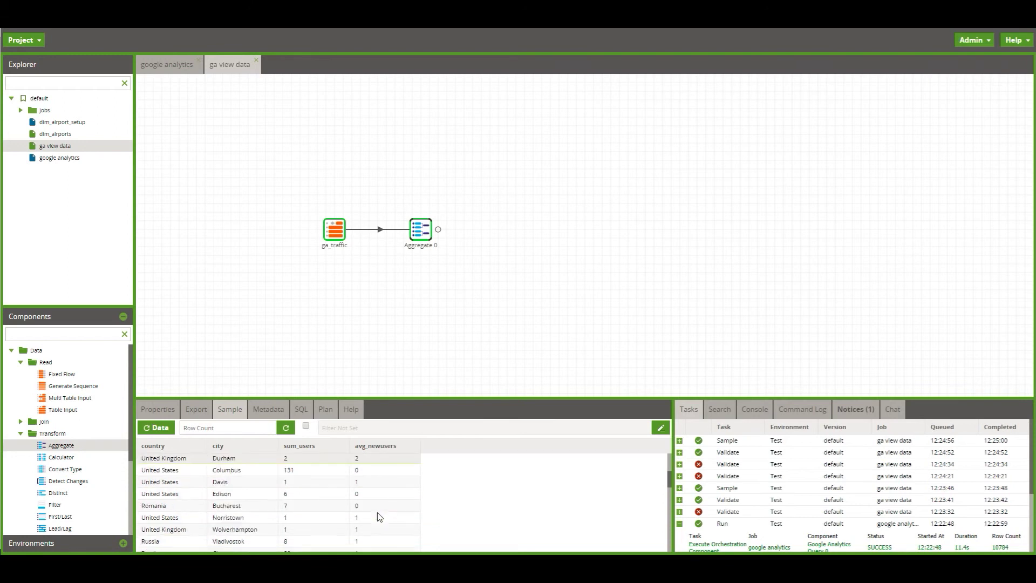
{"action": "scroll", "coordinate": [377, 514], "scroll_direction": "down", "scroll_amount": 4}
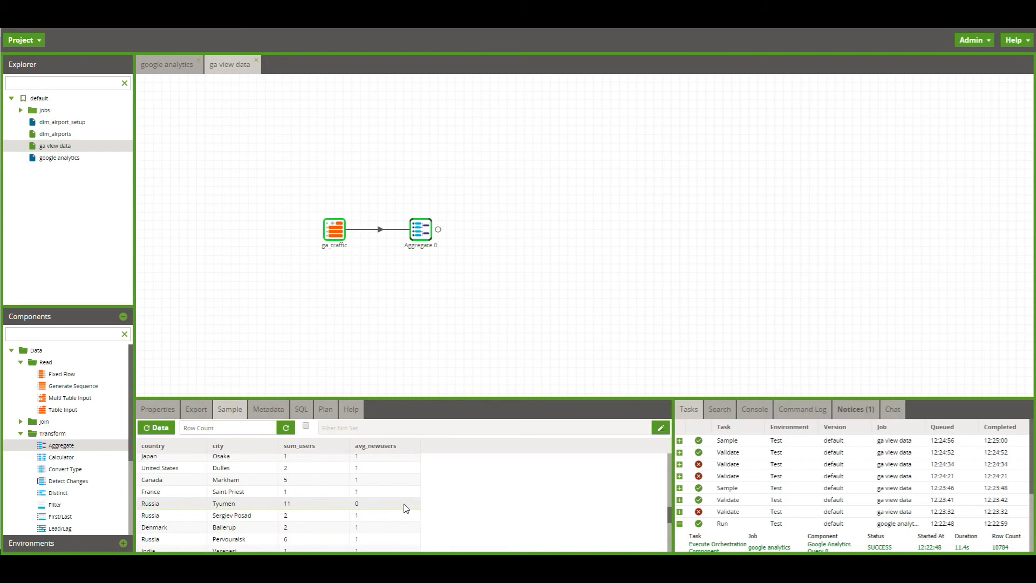
- Expand the Write component group to find an output component for the aggregated data
{"action": "scroll", "coordinate": [76, 463], "scroll_direction": "down", "scroll_amount": 3}
{"action": "left_click", "coordinate": [20, 528]}
{"action": "scroll", "coordinate": [68, 472], "scroll_direction": "down", "scroll_amount": 2}
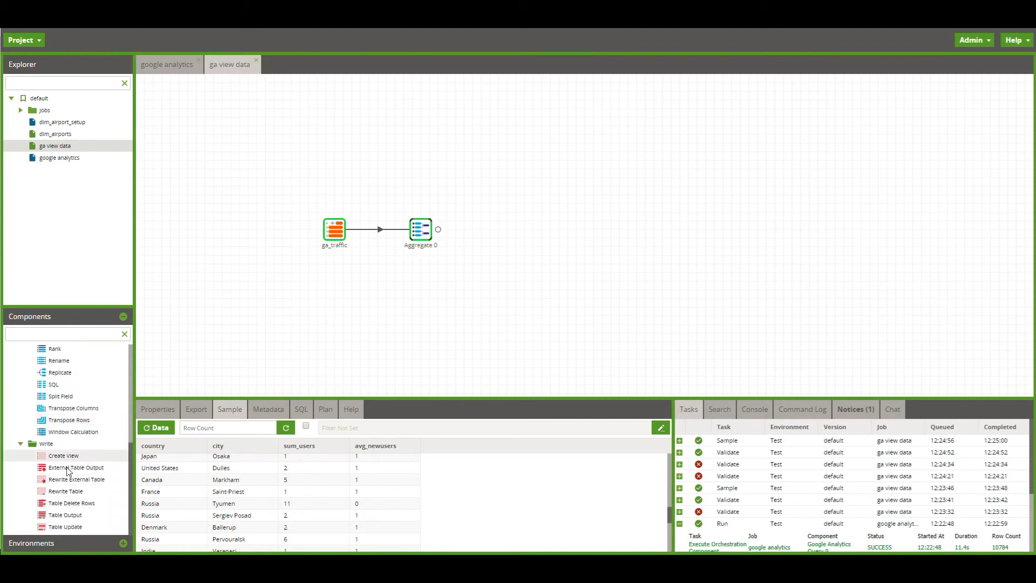